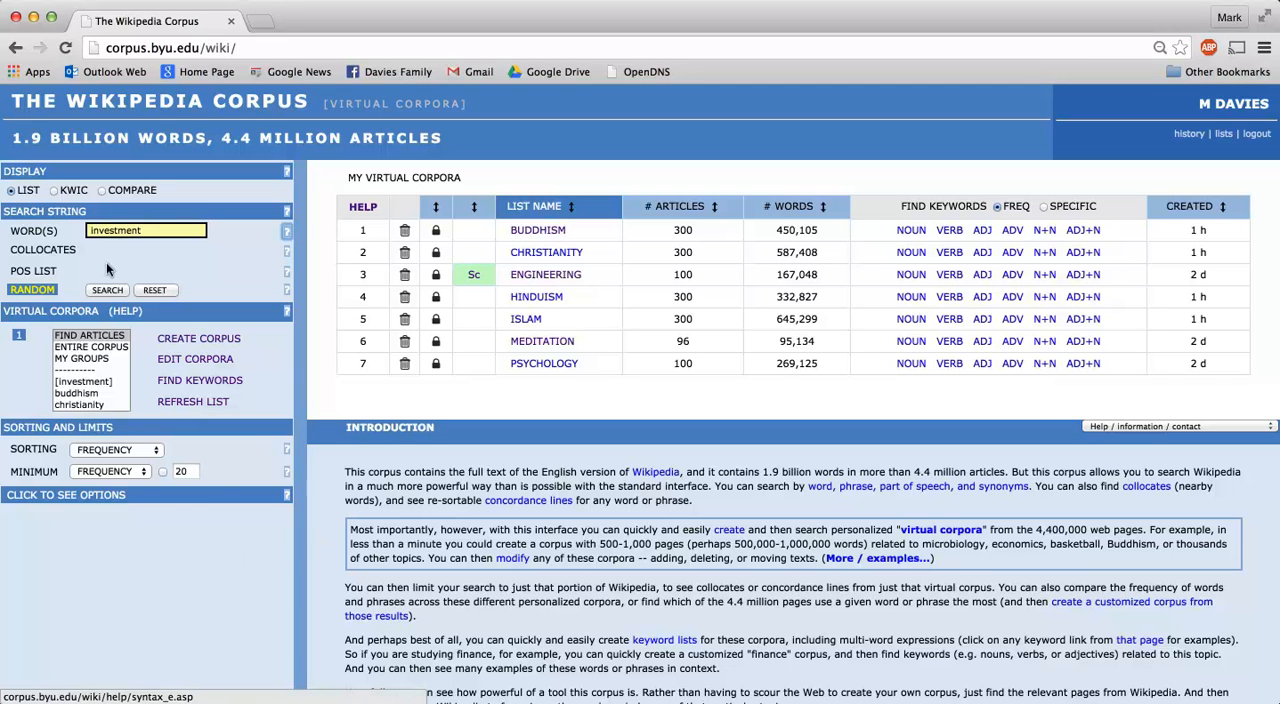
Search for articles containing the word "investment" and save the 100 selected articles as the virtual corpus INVESTMENT.
{"action": "left_click", "coordinate": [149, 223]}
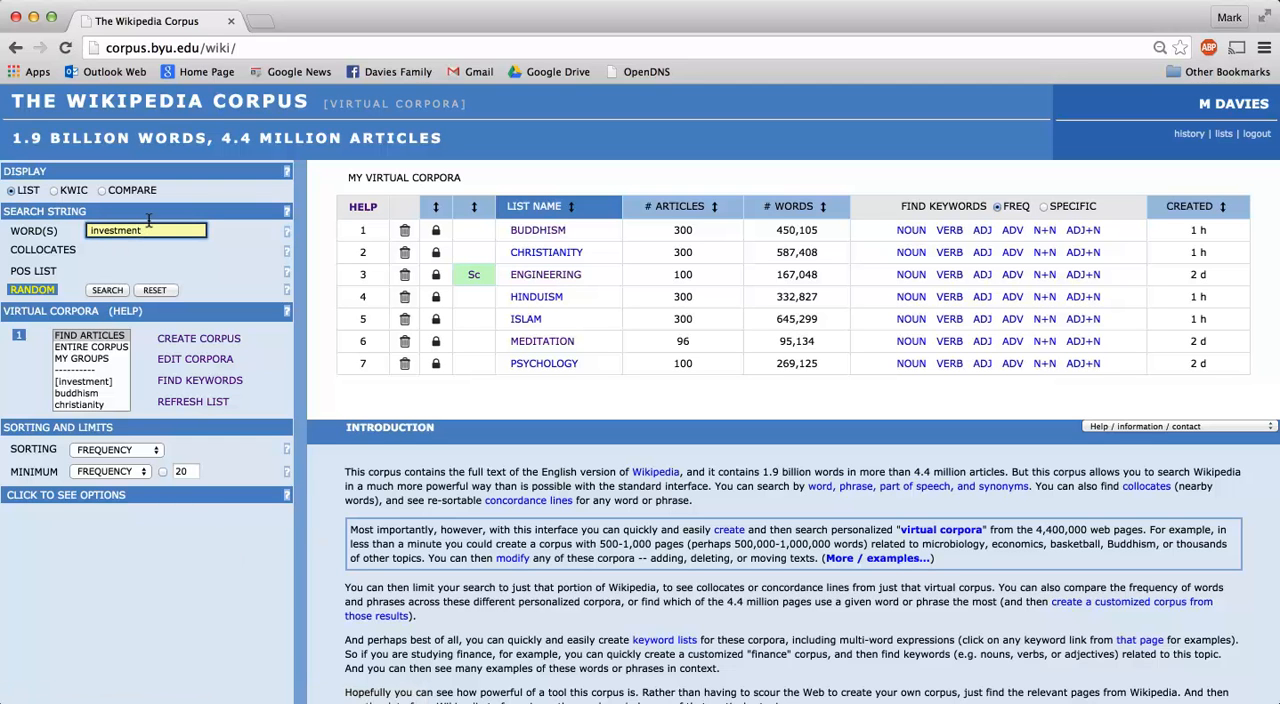
{"action": "left_click", "coordinate": [97, 288]}
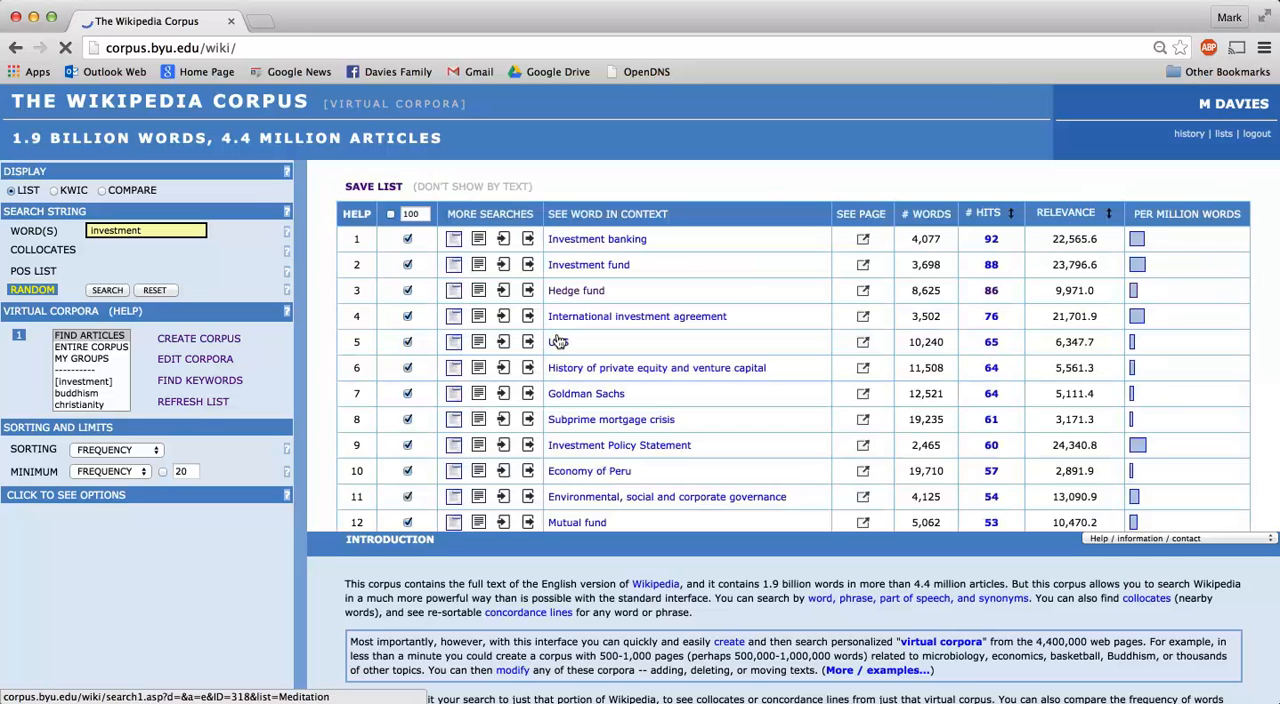
{"action": "left_click", "coordinate": [87, 337]}
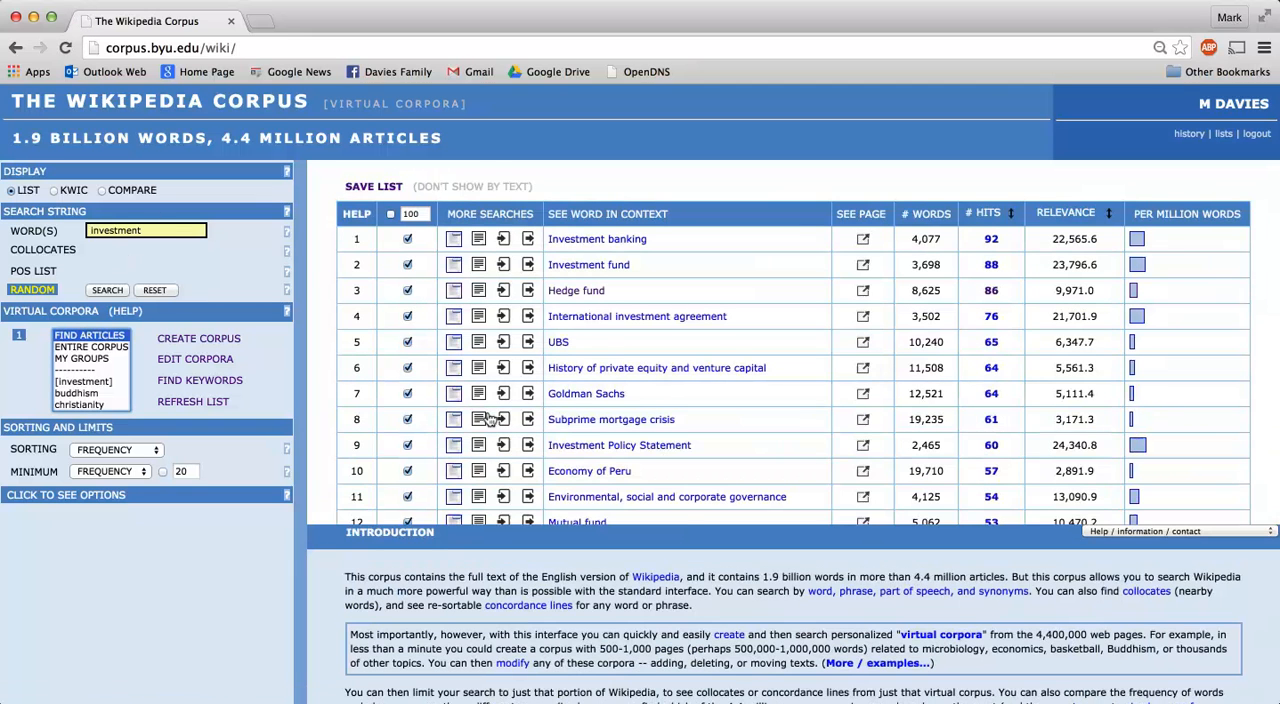
{"action": "scroll", "coordinate": [490, 420], "scroll_direction": "down", "scroll_amount": 6}
{"action": "scroll", "coordinate": [490, 420], "scroll_direction": "up", "scroll_amount": 6}
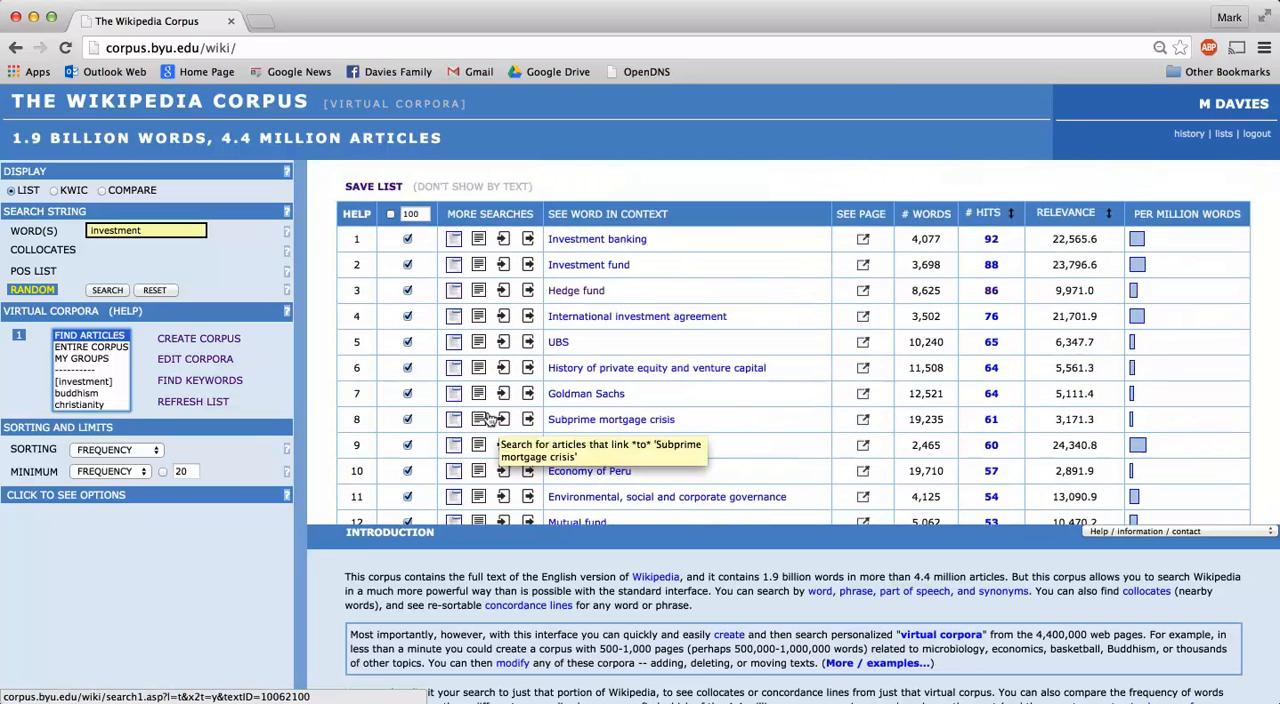
{"action": "left_click", "coordinate": [350, 180]}
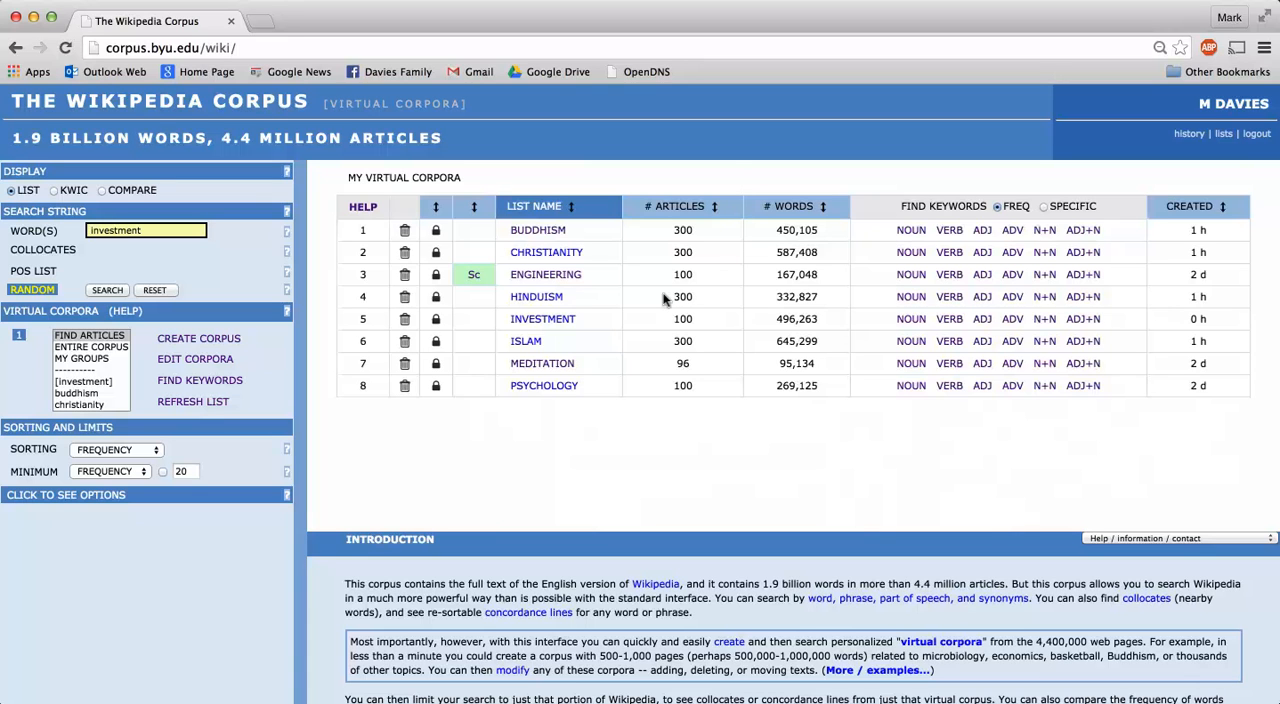
List the noun keywords of the INVESTMENT virtual corpus and look through them.
{"action": "left_click", "coordinate": [897, 312]}
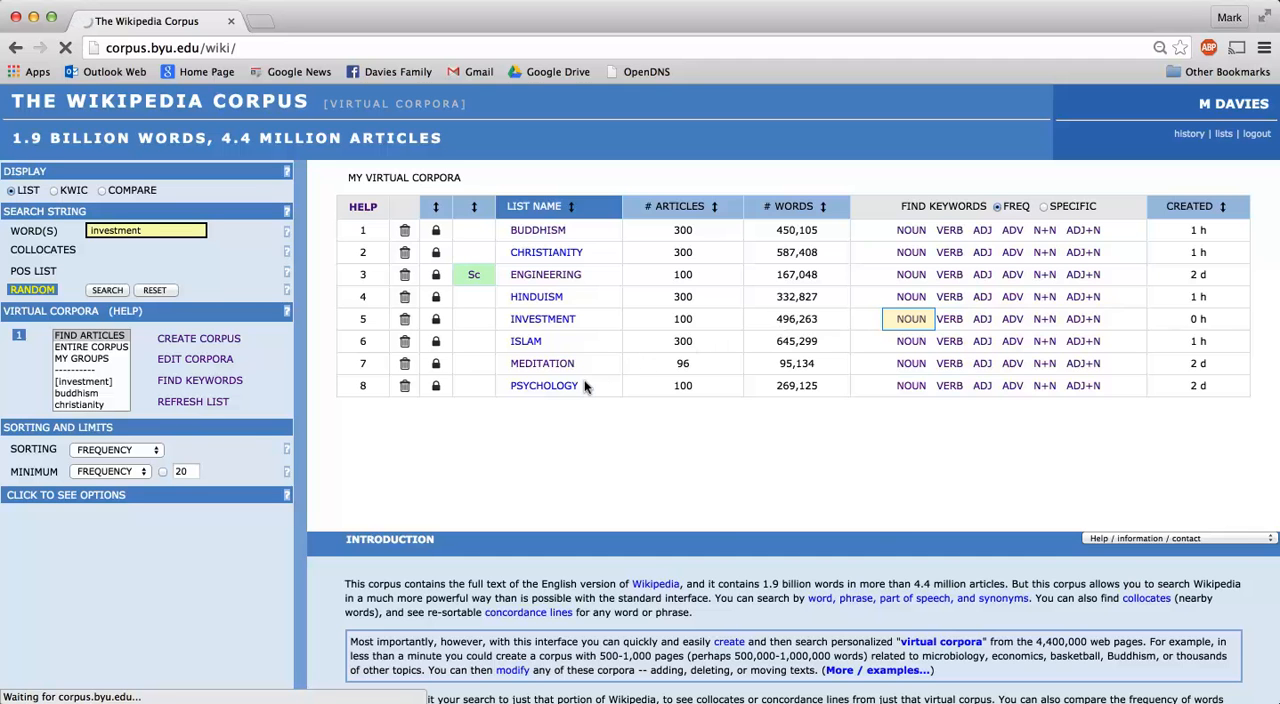
{"action": "scroll", "coordinate": [585, 387], "scroll_direction": "down", "scroll_amount": 3}
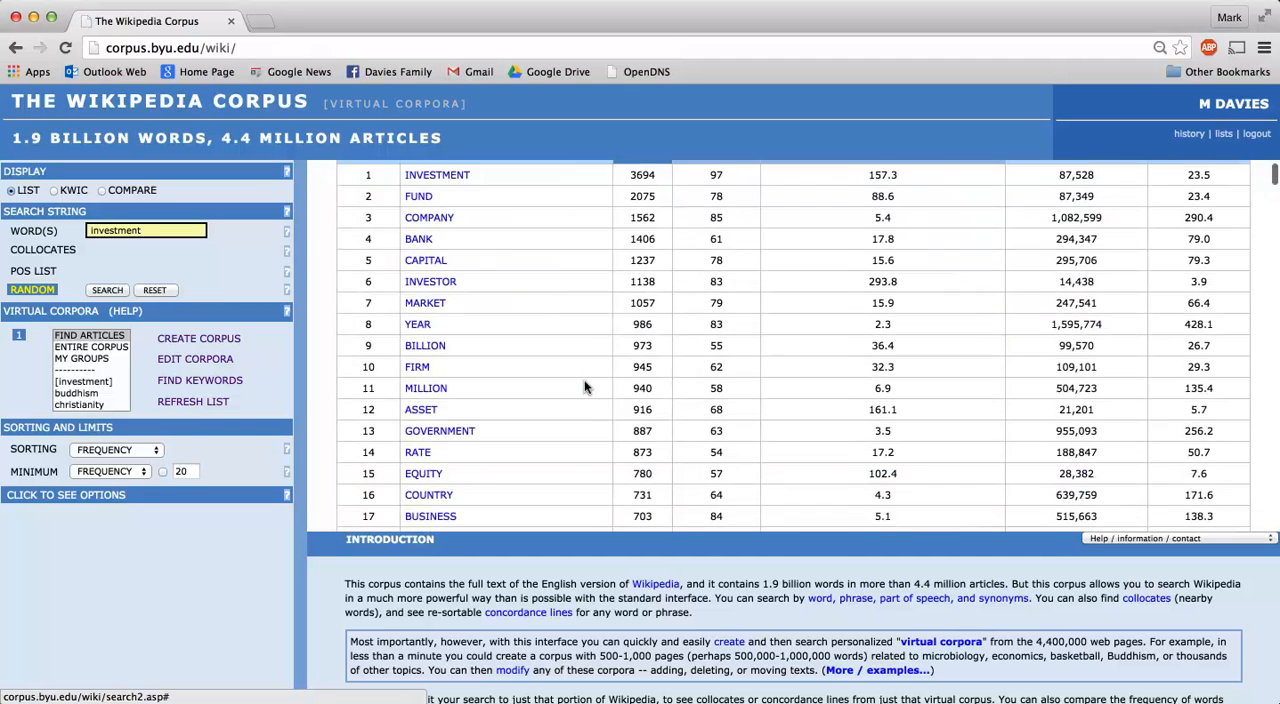
{"action": "scroll", "coordinate": [585, 387], "scroll_direction": "down", "scroll_amount": 4}
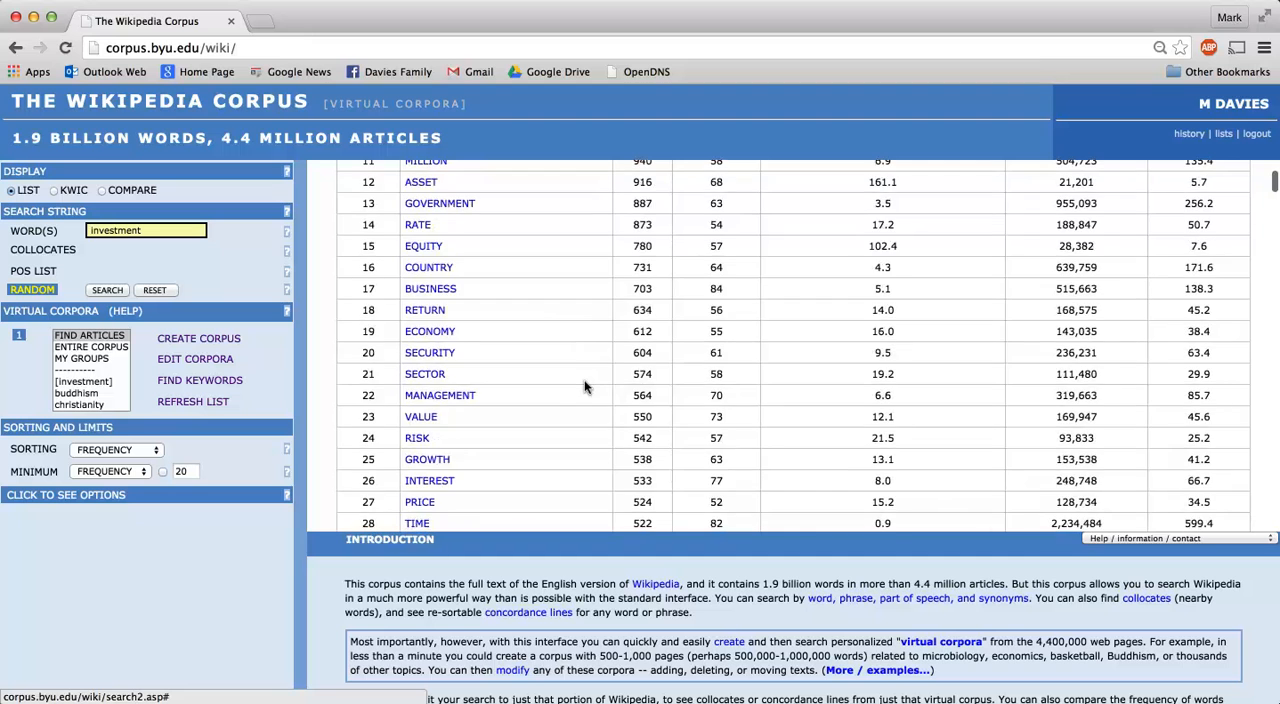
{"action": "scroll", "coordinate": [585, 387], "scroll_direction": "up", "scroll_amount": 5}
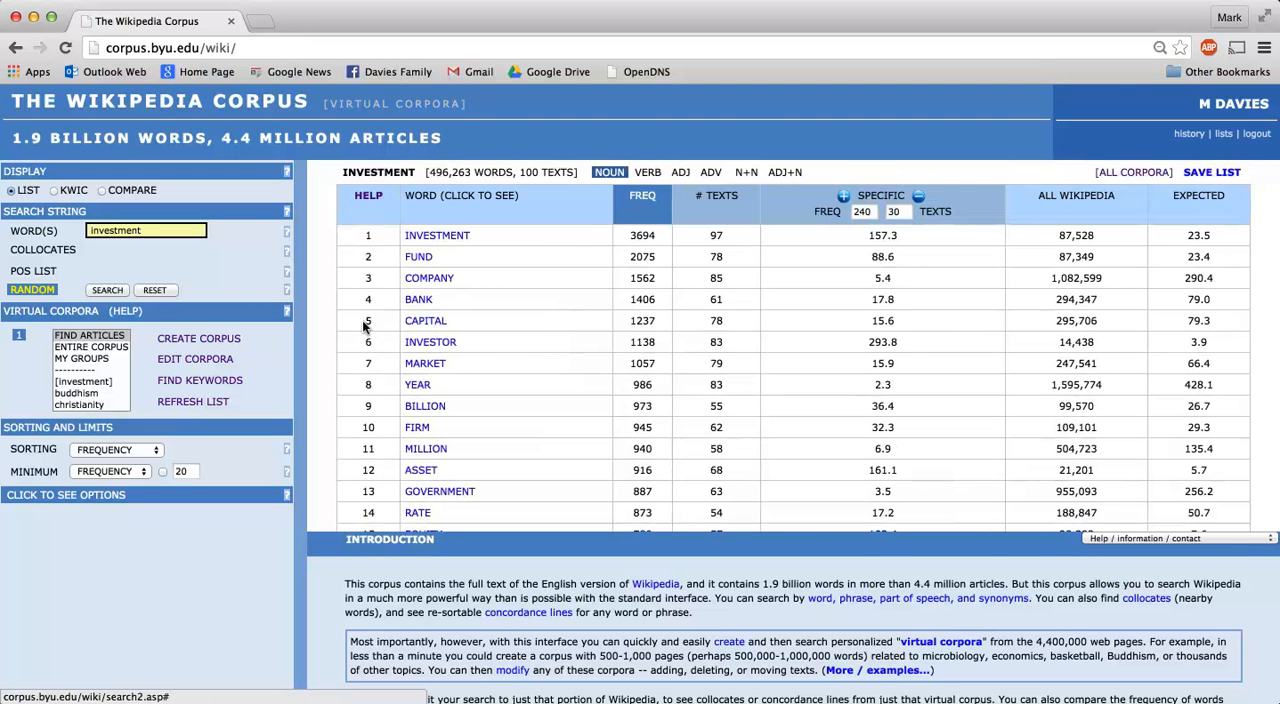
Clear the previous search word and find articles containing the word "christmas".
{"action": "left_click", "coordinate": [155, 291]}
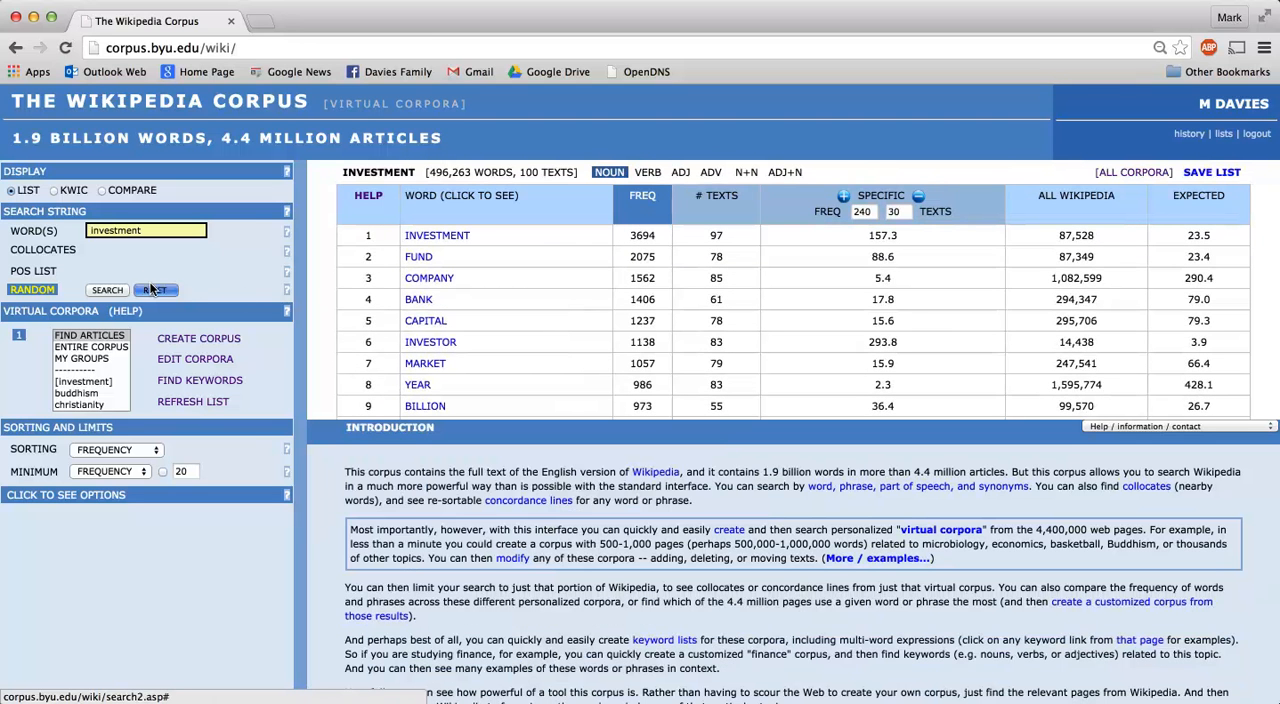
{"action": "left_click", "coordinate": [133, 222]}
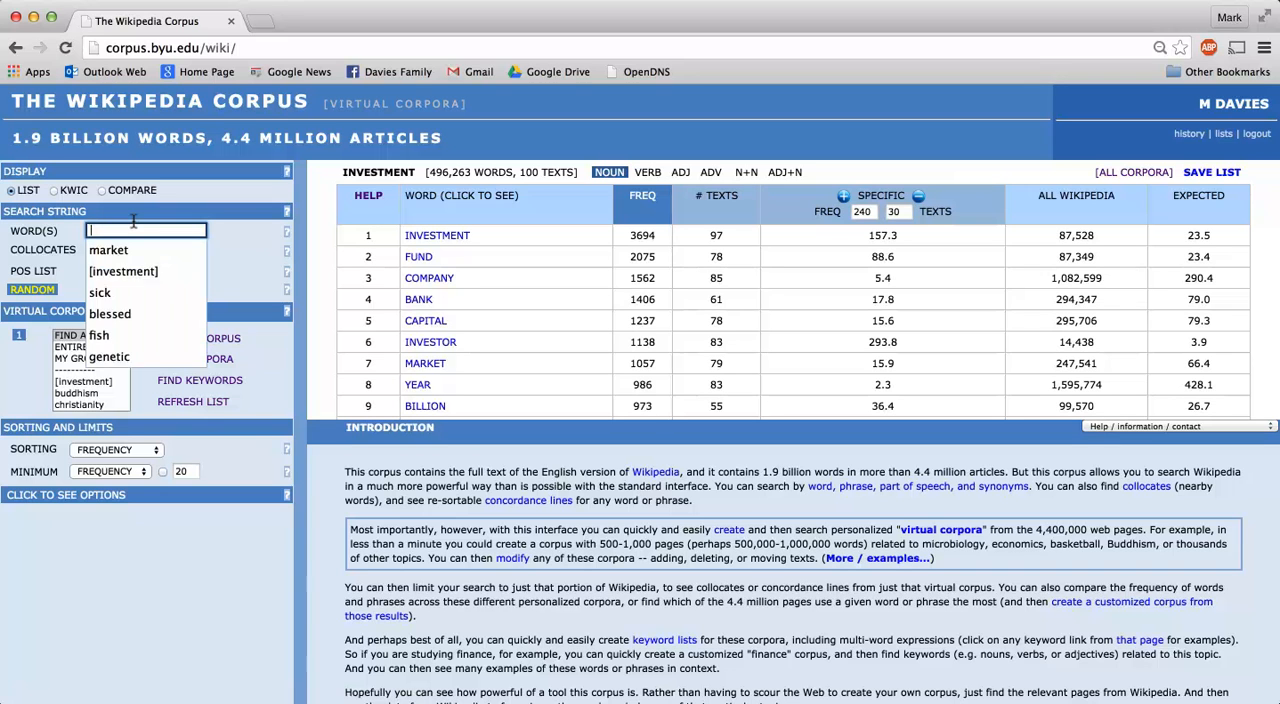
{"action": "type", "text": "chr"}
{"action": "left_click", "coordinate": [116, 250]}
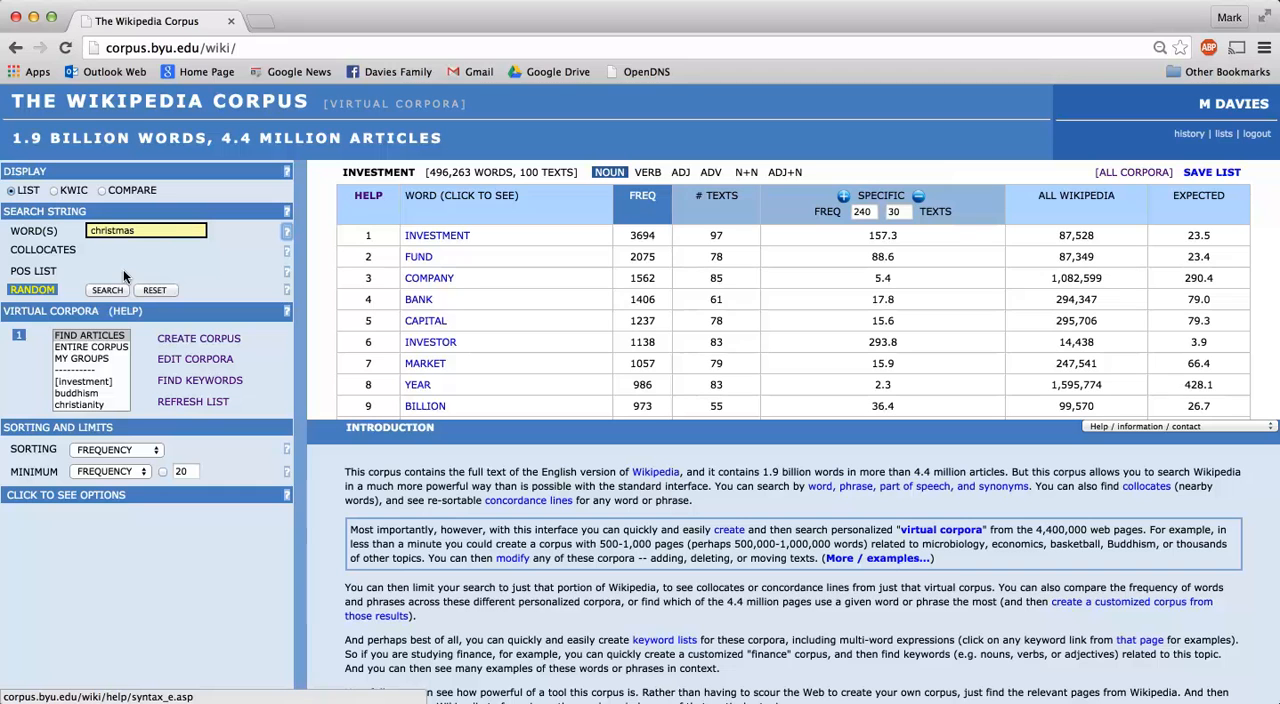
{"action": "left_click", "coordinate": [105, 289]}
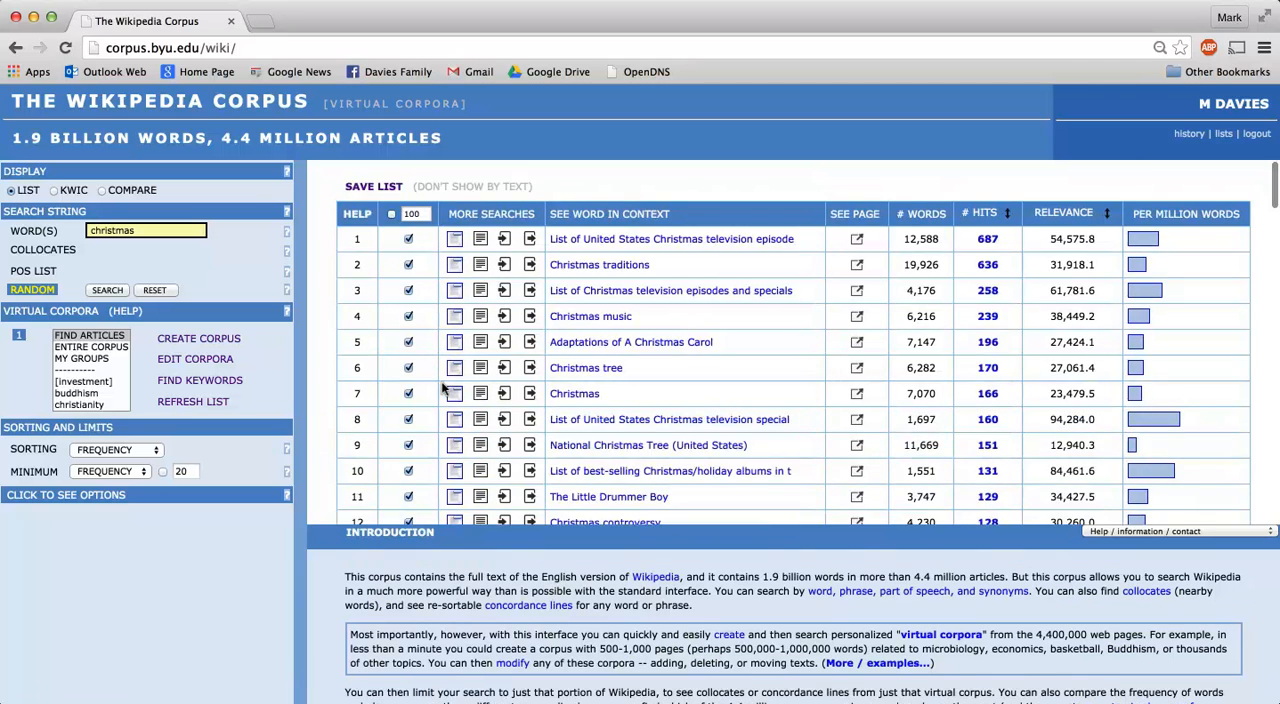
Open the Wikipedia page of the result The Lettermen and look through its introduction and history.
{"action": "scroll", "coordinate": [447, 388], "scroll_direction": "down", "scroll_amount": 3}
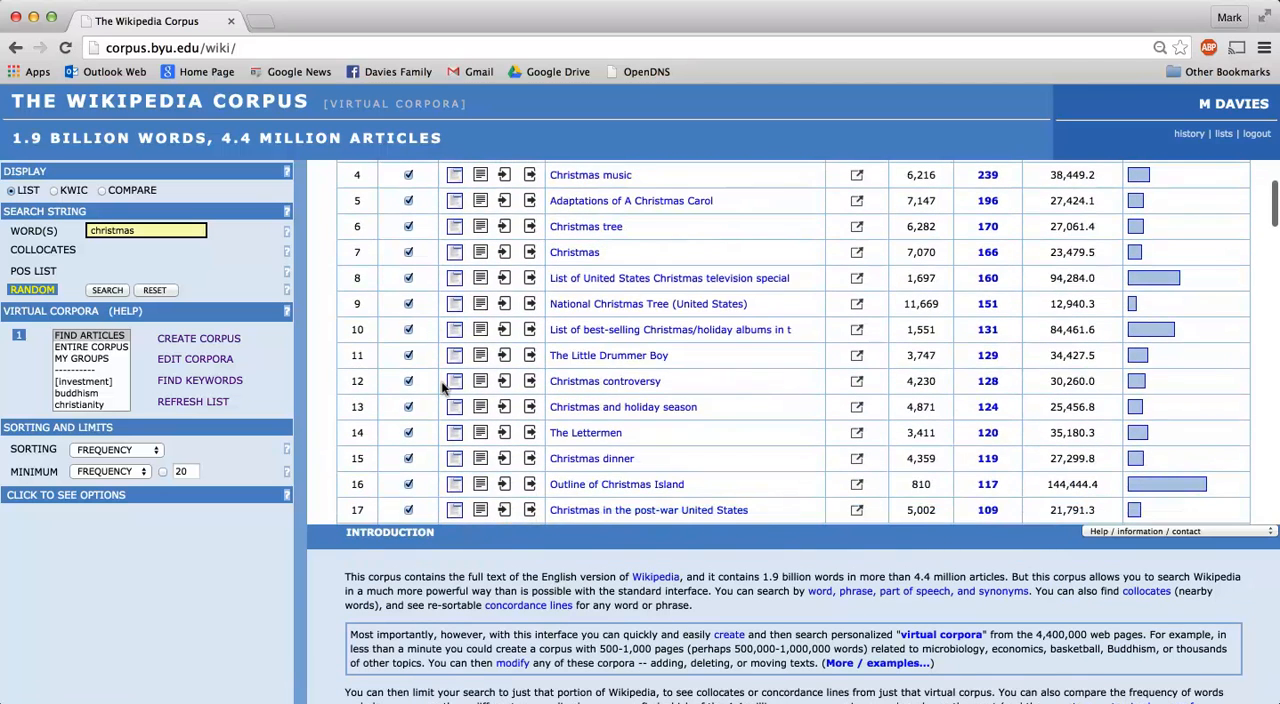
{"action": "scroll", "coordinate": [447, 388], "scroll_direction": "down", "scroll_amount": 1}
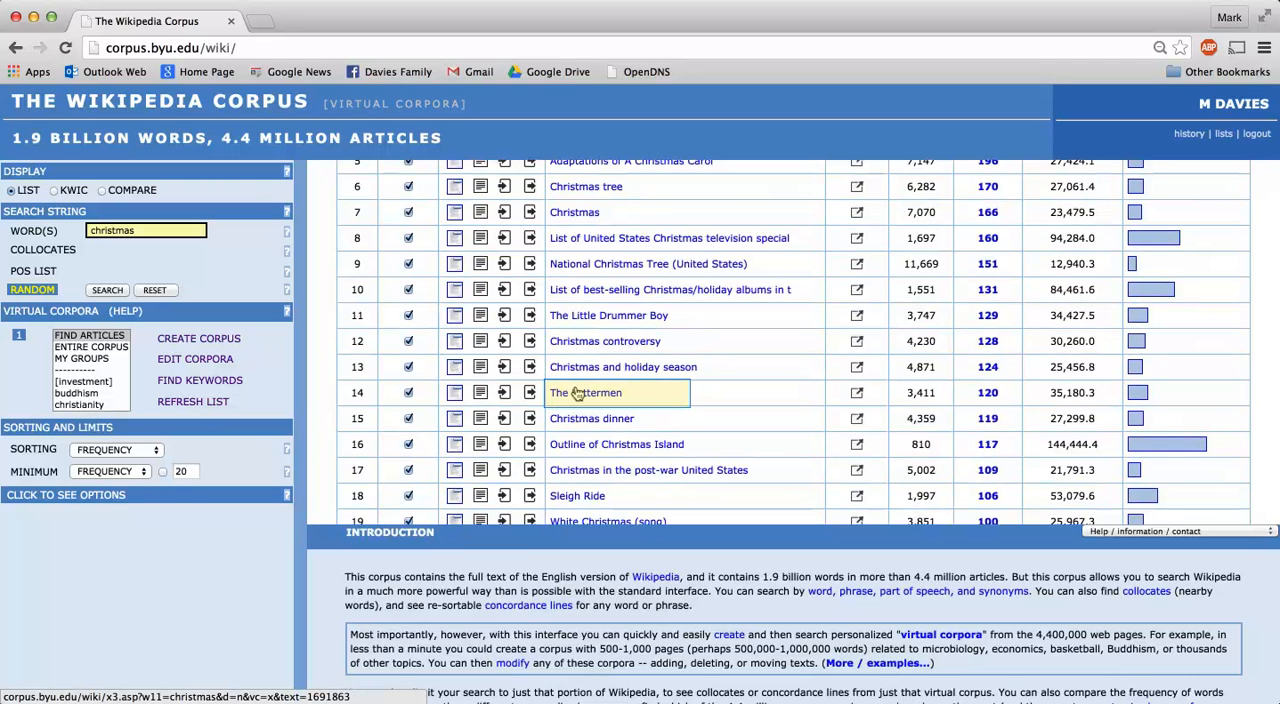
{"action": "left_click", "coordinate": [848, 390]}
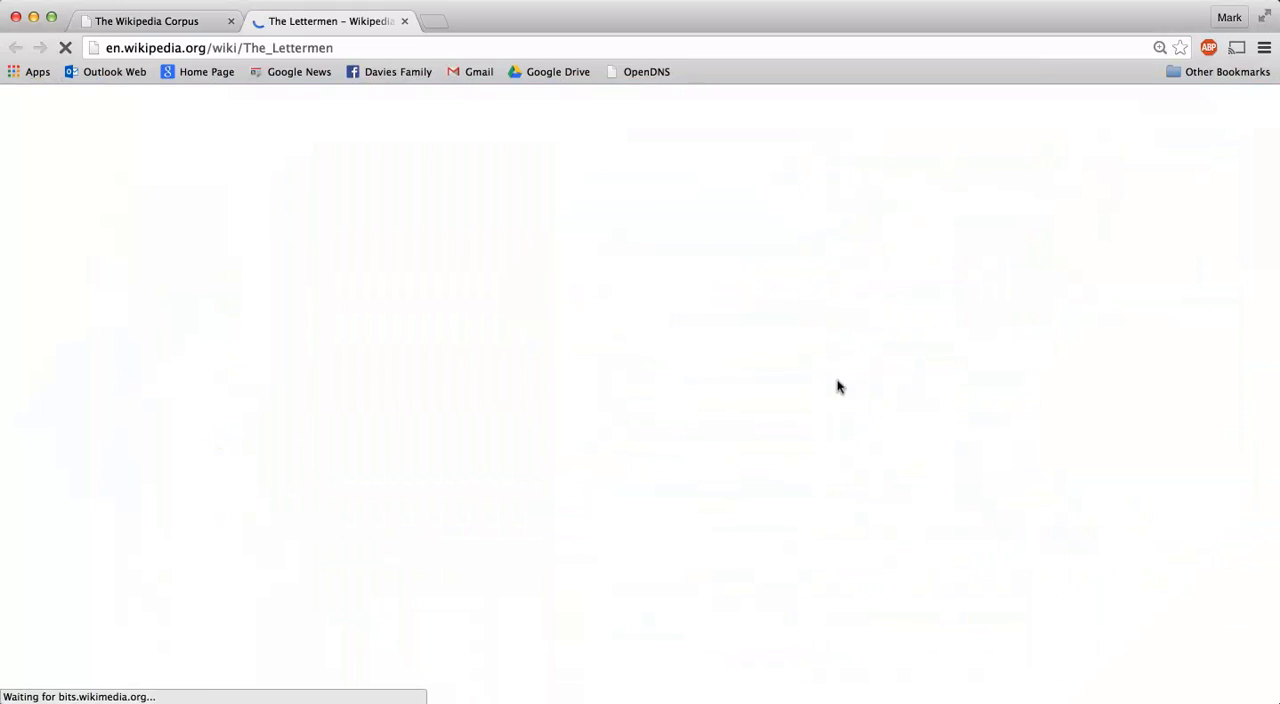
{"action": "scroll", "coordinate": [452, 343], "scroll_direction": "down", "scroll_amount": 7}
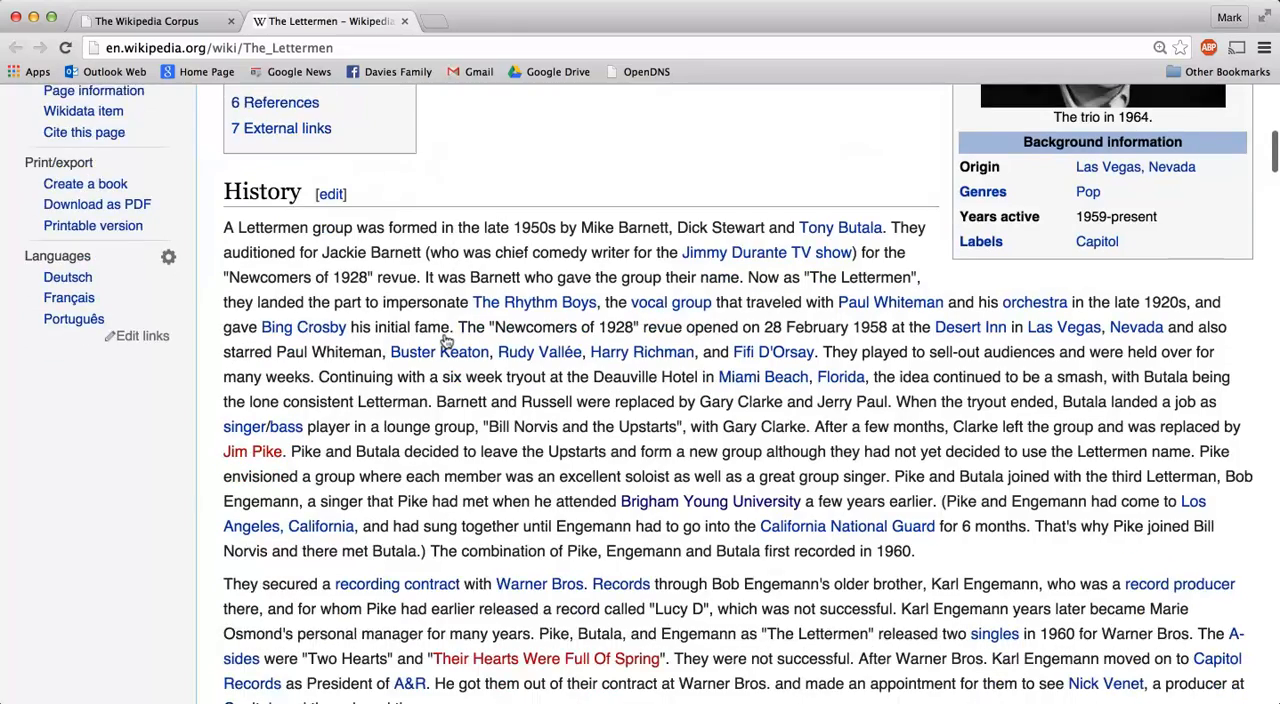
{"action": "scroll", "coordinate": [451, 343], "scroll_direction": "up", "scroll_amount": 4}
{"action": "scroll", "coordinate": [451, 343], "scroll_direction": "up", "scroll_amount": 3}
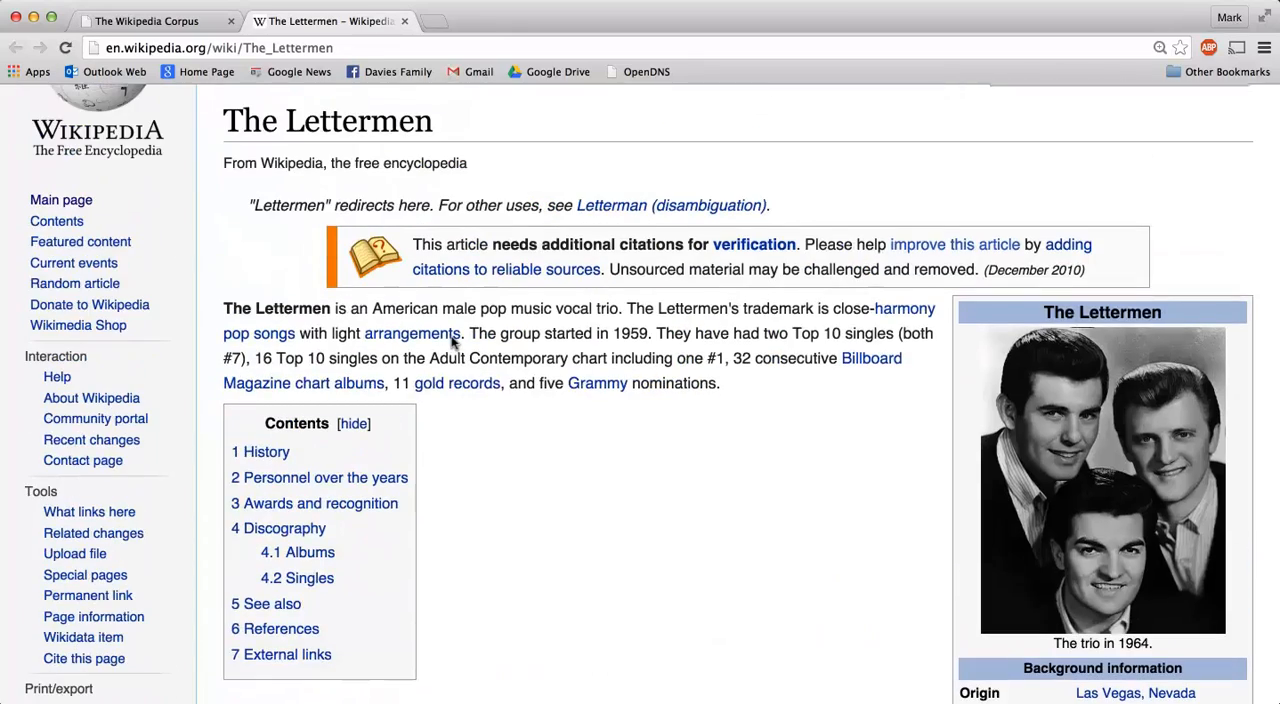
Step through the first five occurrences of "christmas" on The Lettermen page, and close that page.
{"action": "key", "text": "super+f"}
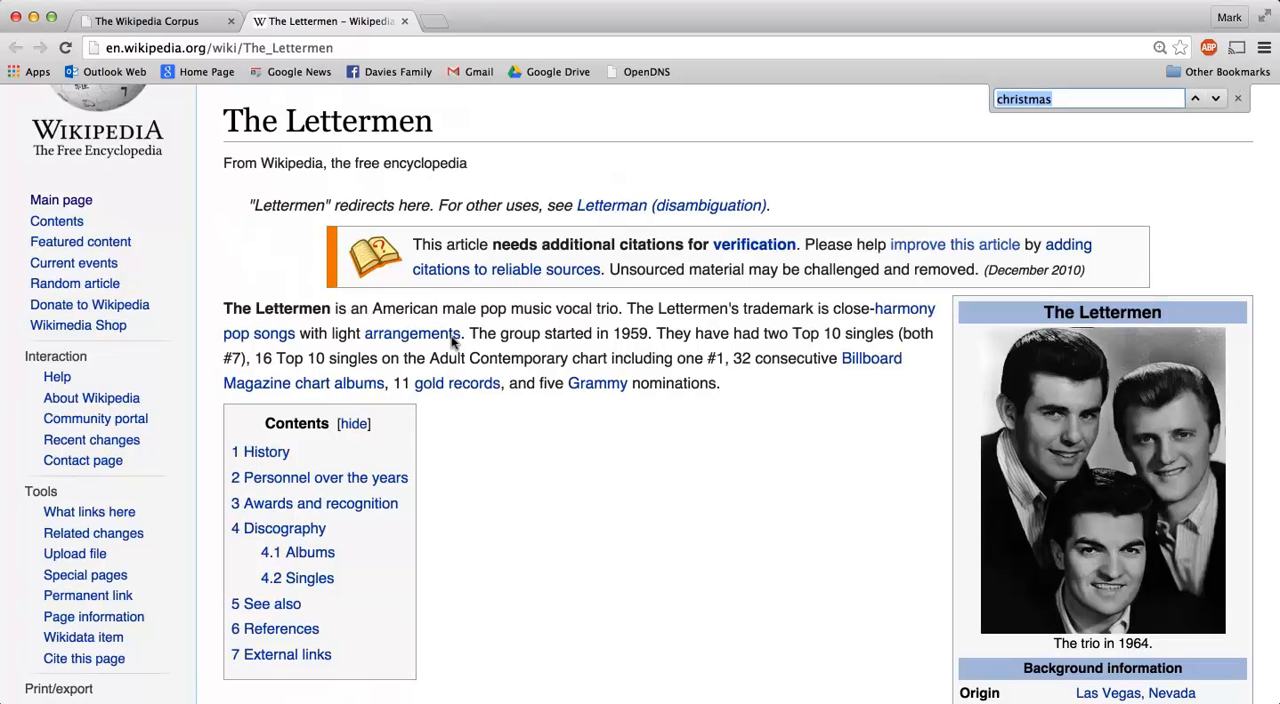
{"action": "key", "text": "Return"}
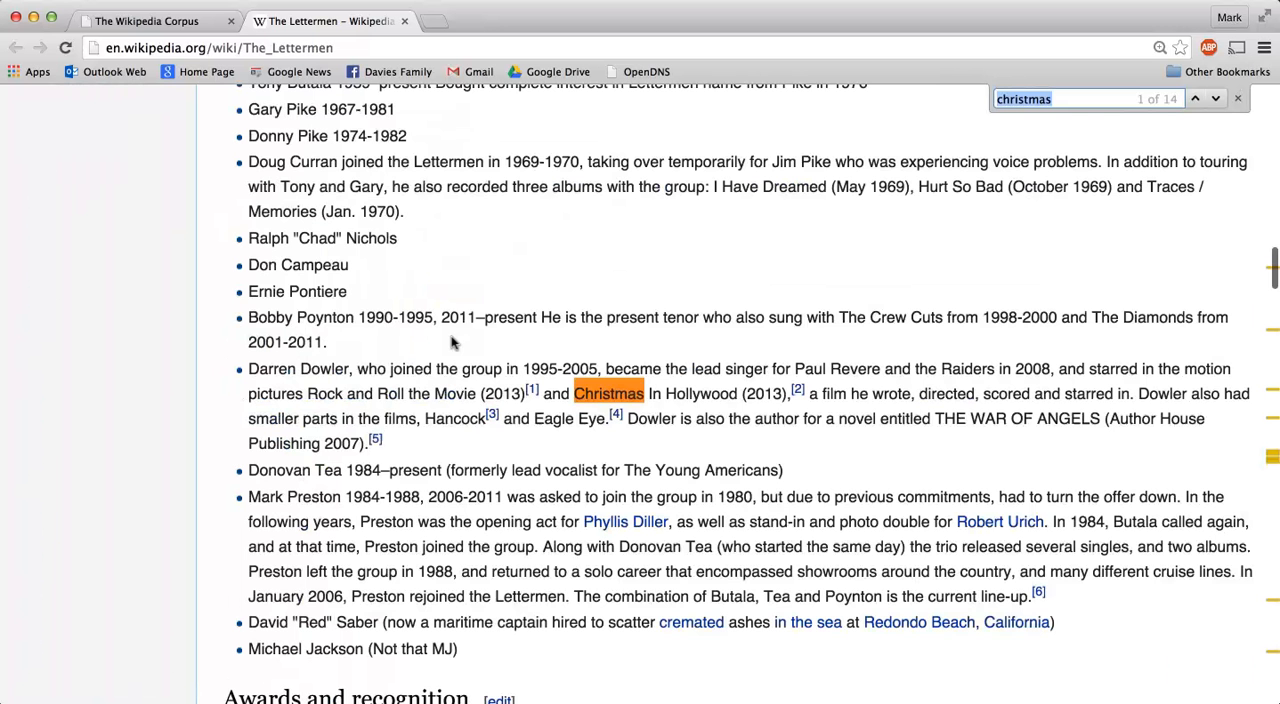
{"action": "key", "text": "Return"}
{"action": "key", "text": "Return"}
{"action": "key", "text": "Return"}
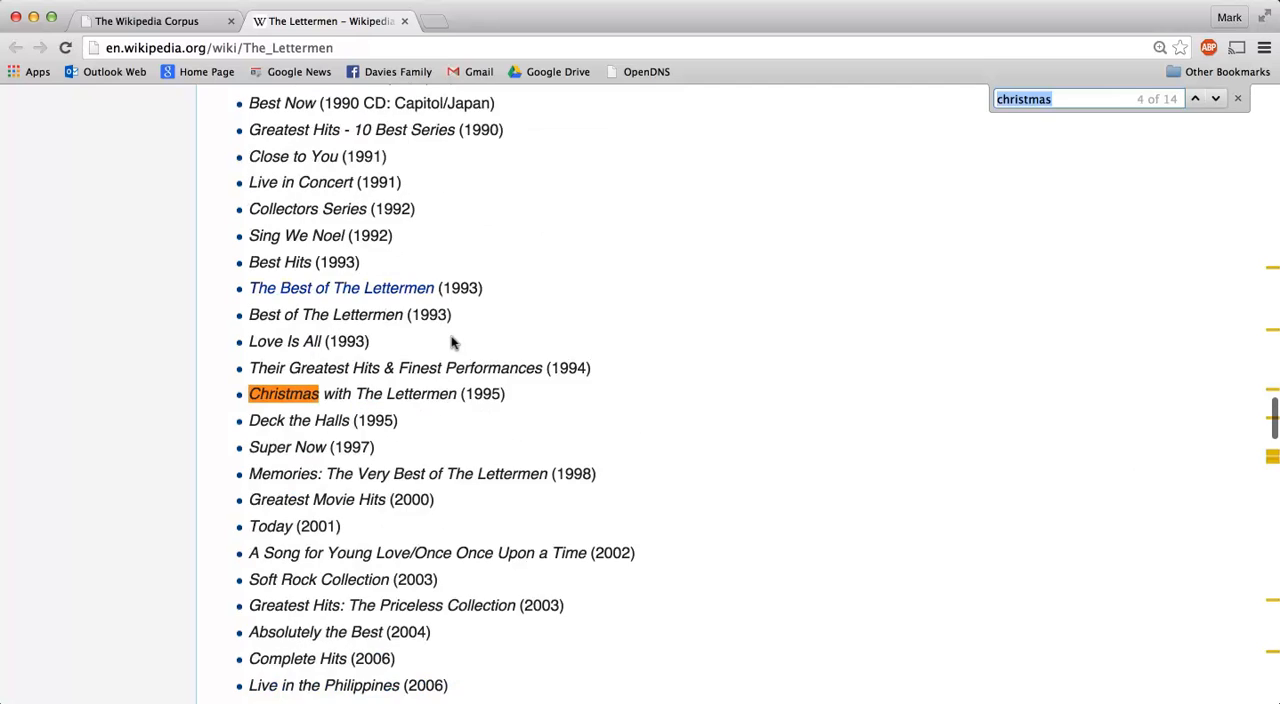
{"action": "key", "text": "Return"}
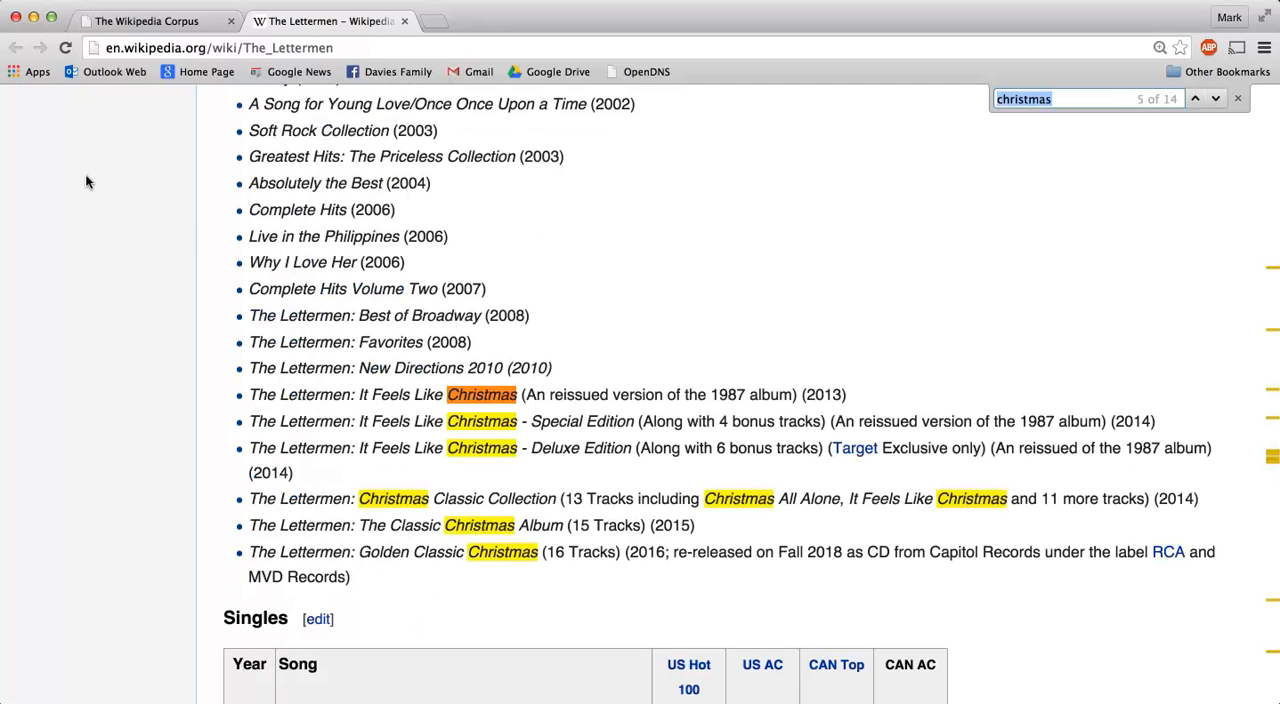
{"action": "left_click", "coordinate": [403, 21]}
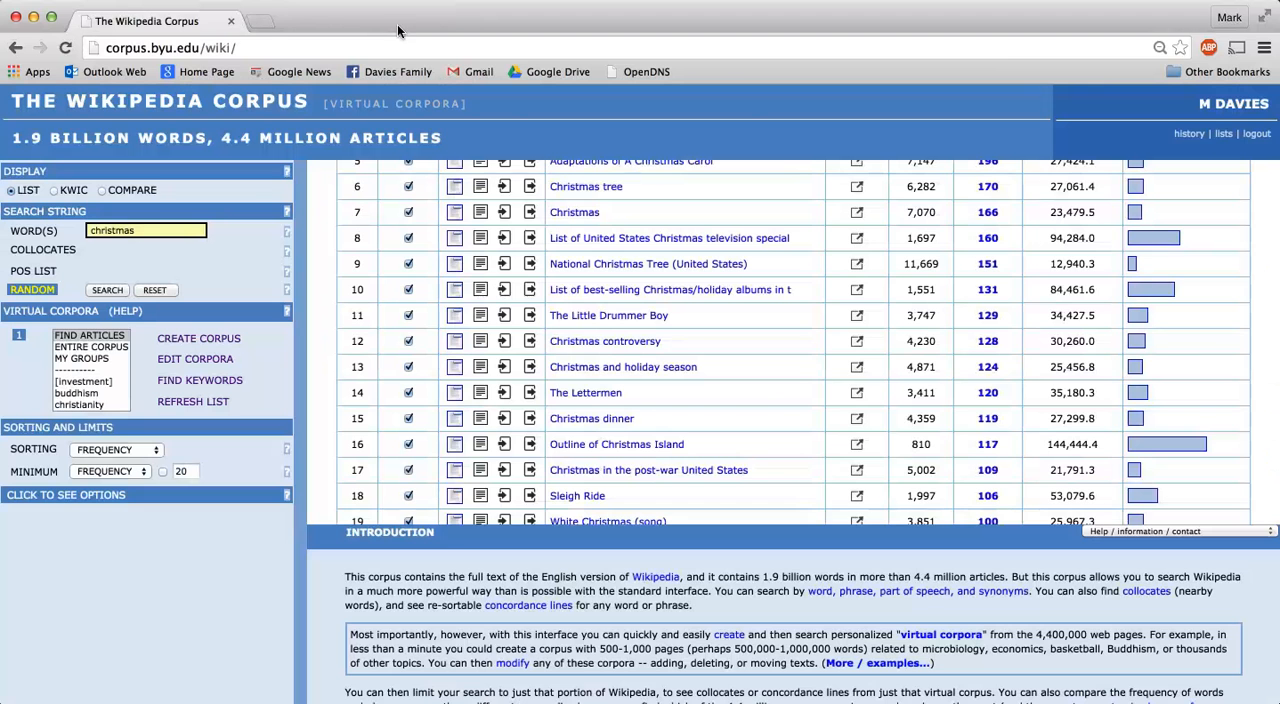
Review the christmas article list, clear the search word and open the form for creating a corpus by title words.
{"action": "scroll", "coordinate": [368, 293], "scroll_direction": "up", "scroll_amount": 3}
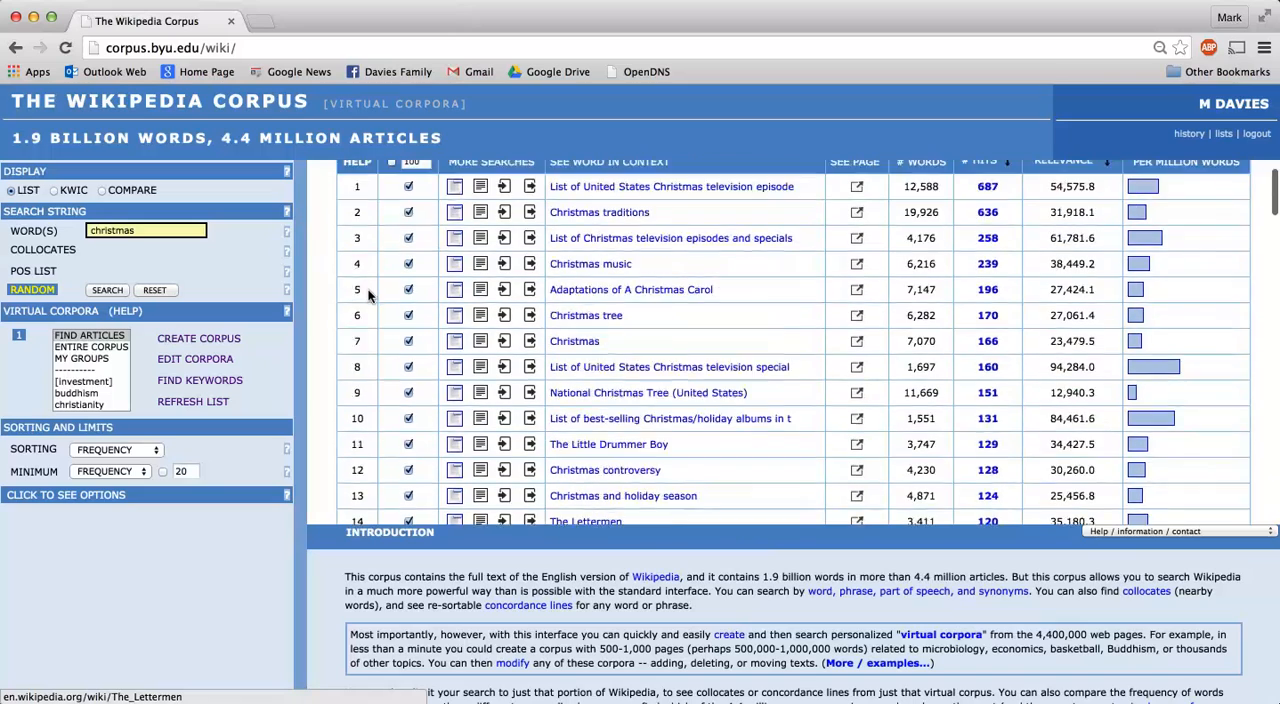
{"action": "scroll", "coordinate": [368, 293], "scroll_direction": "down", "scroll_amount": 10}
{"action": "scroll", "coordinate": [368, 293], "scroll_direction": "down", "scroll_amount": 1}
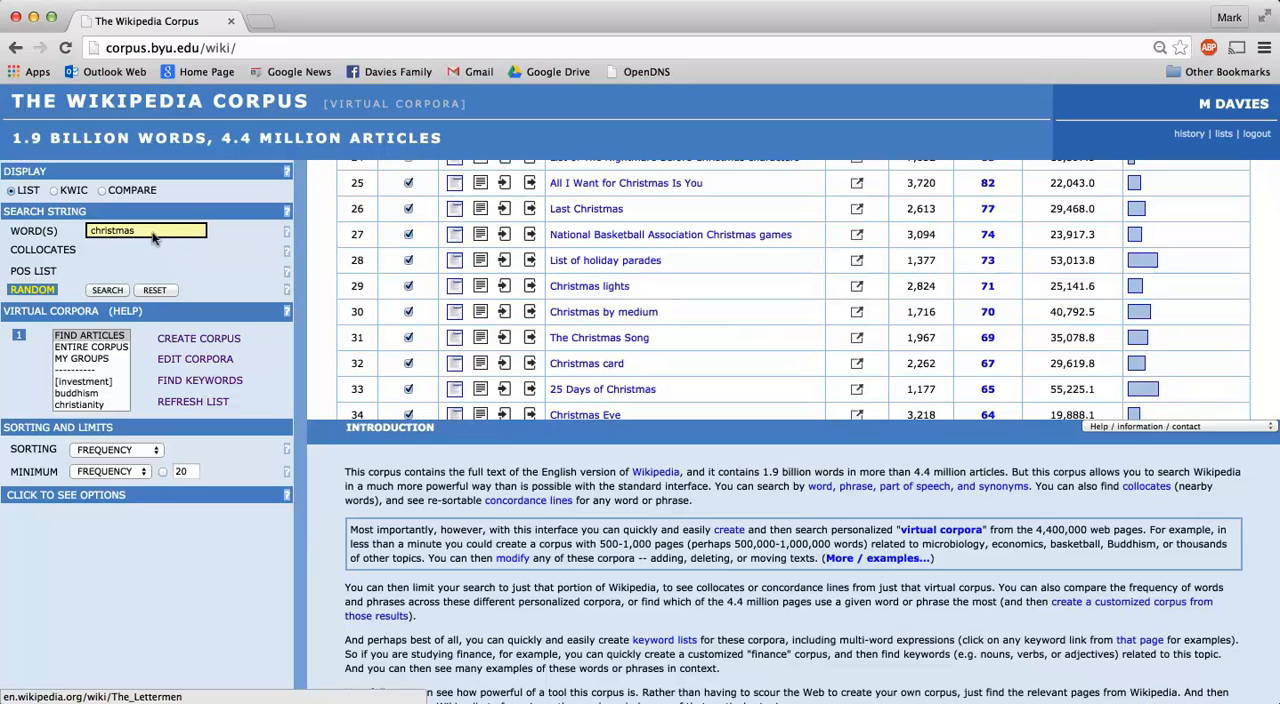
{"action": "left_click", "coordinate": [153, 290]}
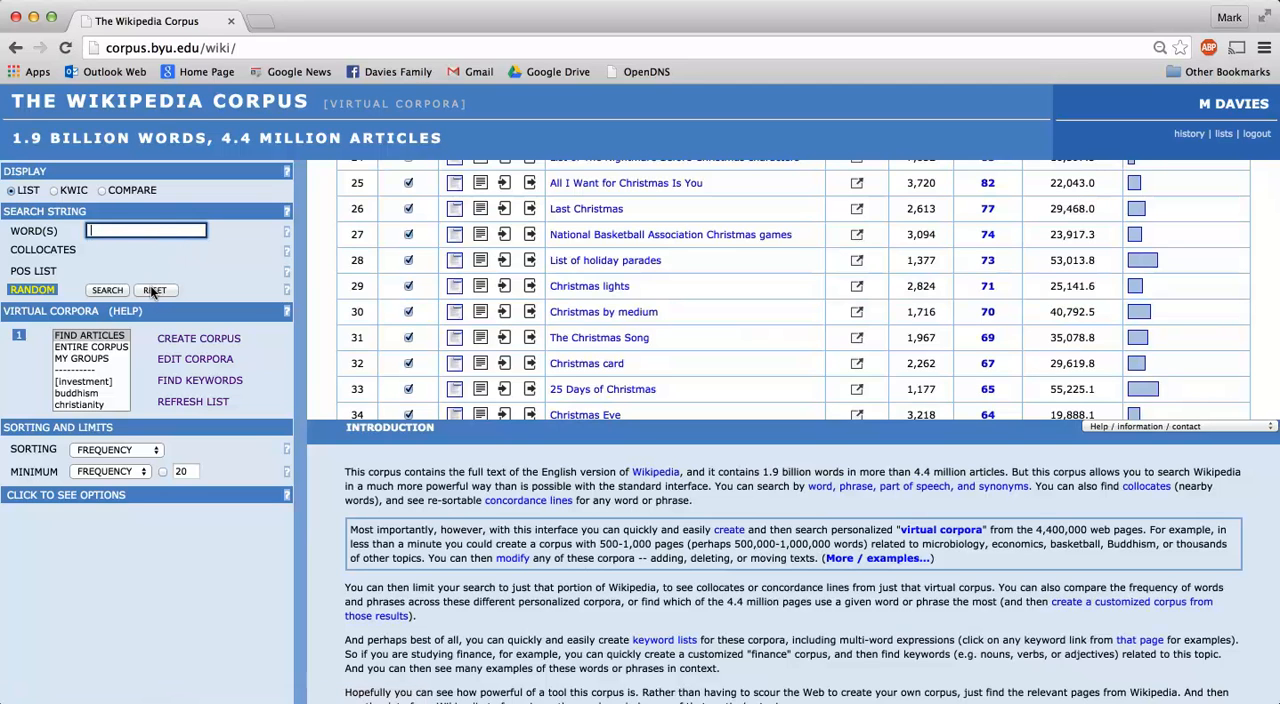
{"action": "left_click", "coordinate": [193, 337]}
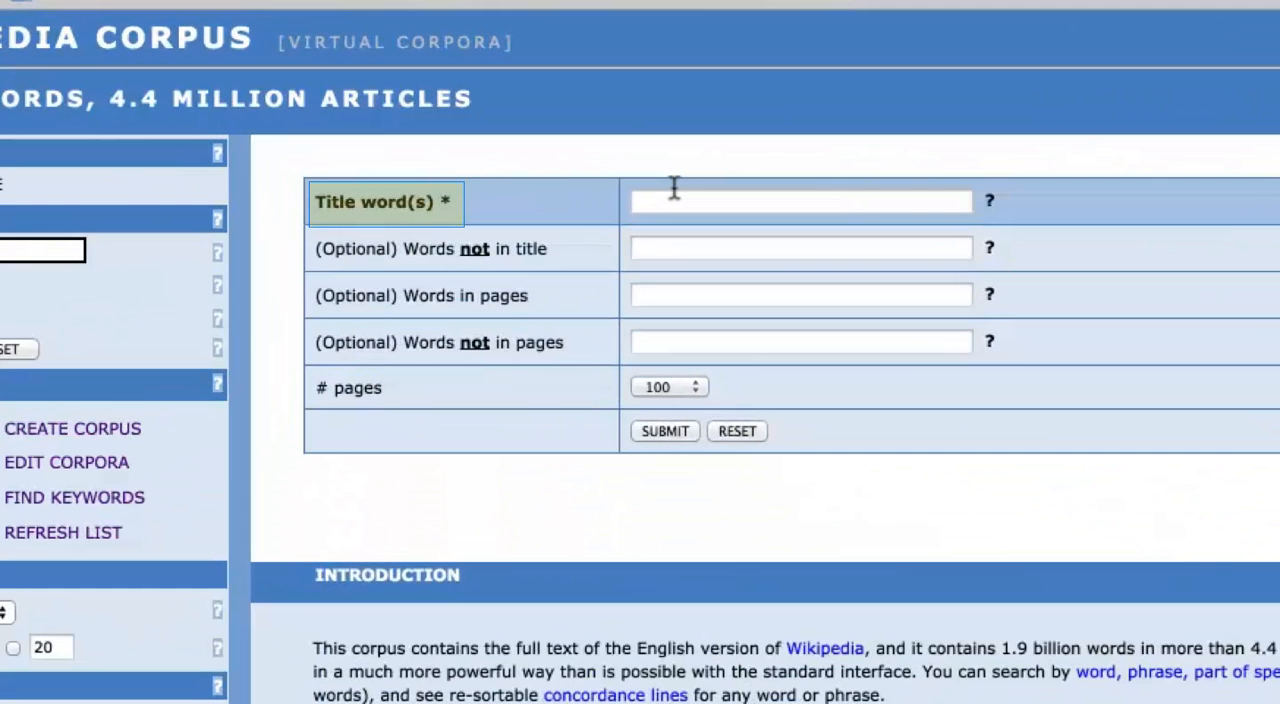
{"action": "left_click", "coordinate": [565, 199]}
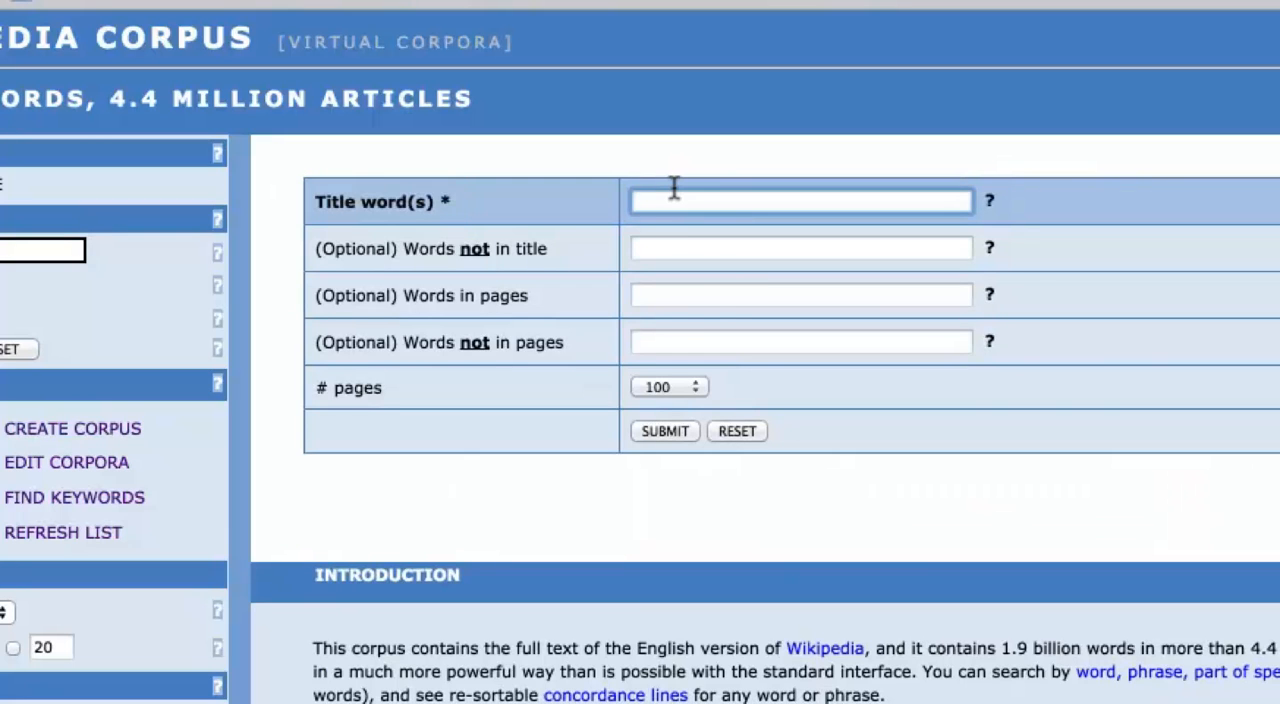
{"action": "type", "text": "chr"}
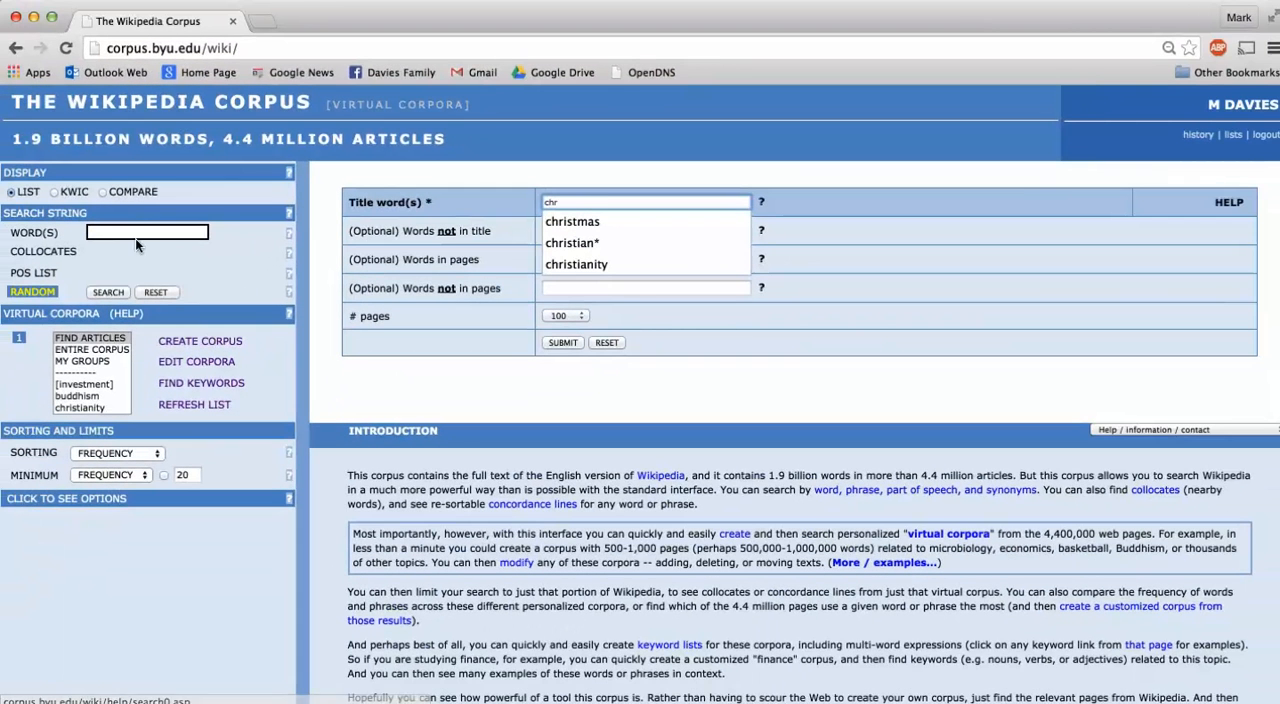
{"action": "left_click", "coordinate": [130, 229]}
{"action": "left_click", "coordinate": [187, 342]}
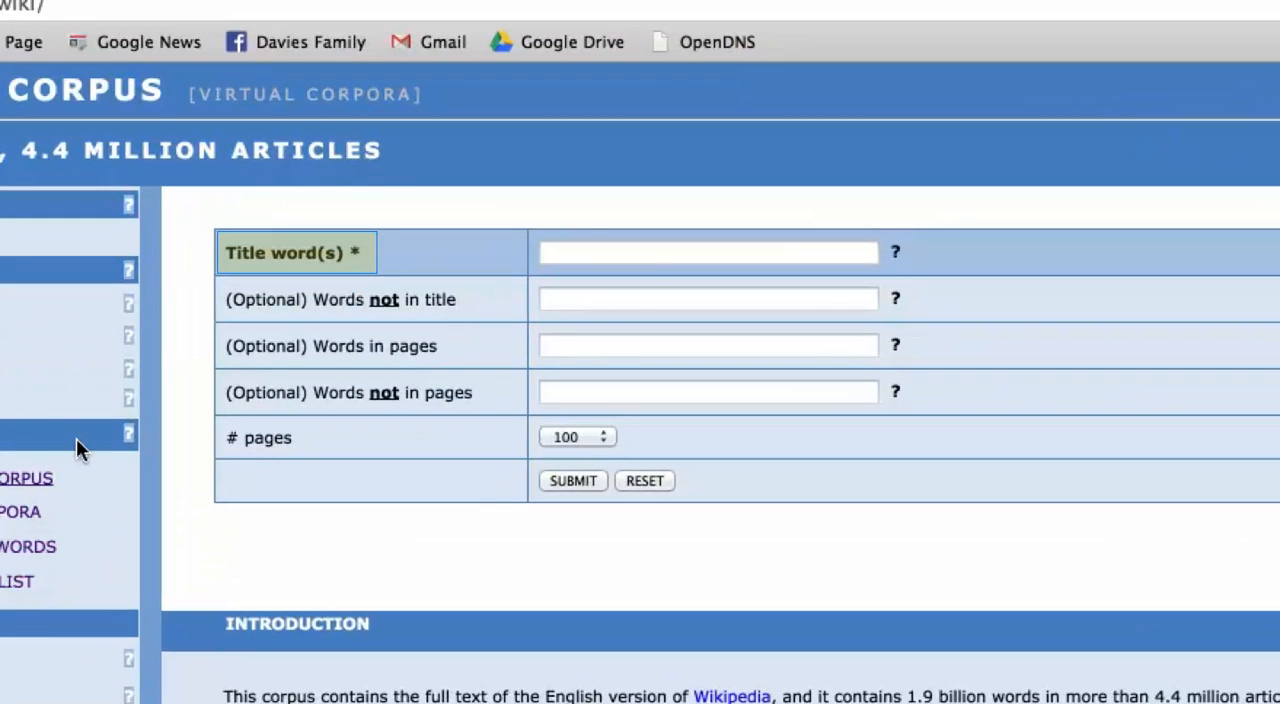
Find 100 pages with "christmas" as title word for a new corpus and look through the listed articles.
{"action": "left_click", "coordinate": [594, 241]}
{"action": "type", "text": "chr"}
{"action": "key", "text": "Down"}
{"action": "key", "text": "Return"}
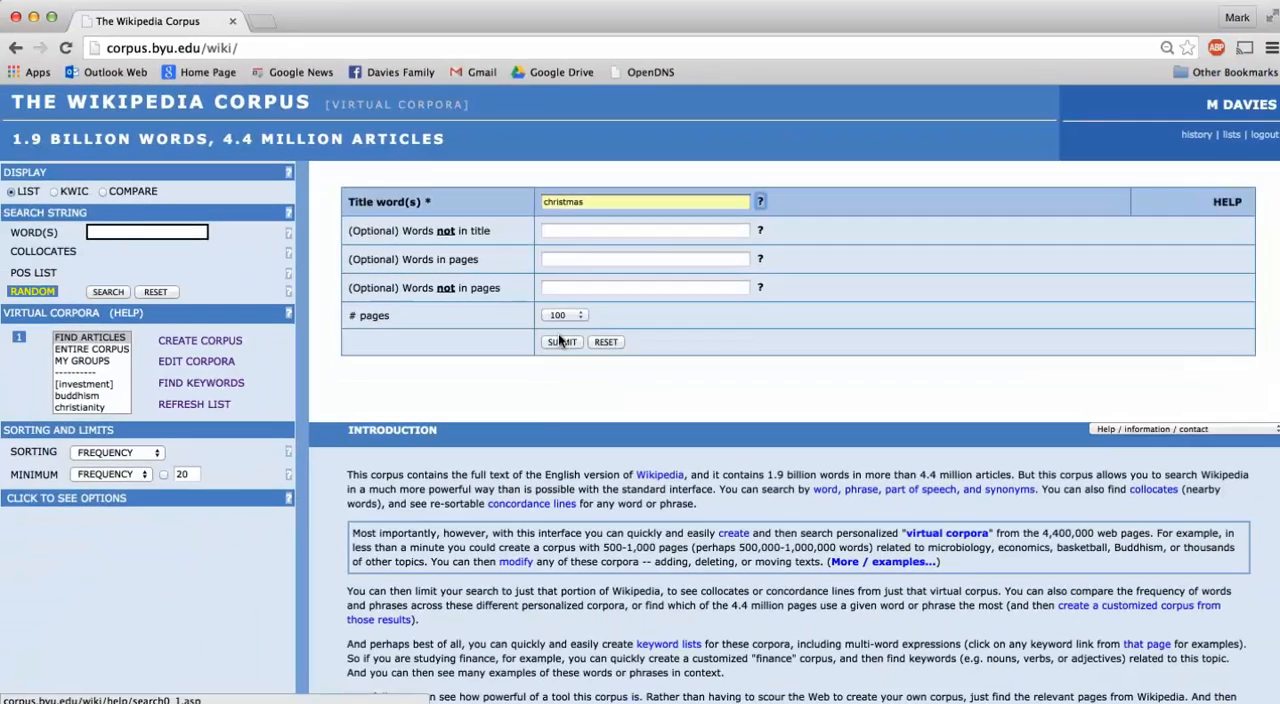
{"action": "left_click", "coordinate": [573, 480]}
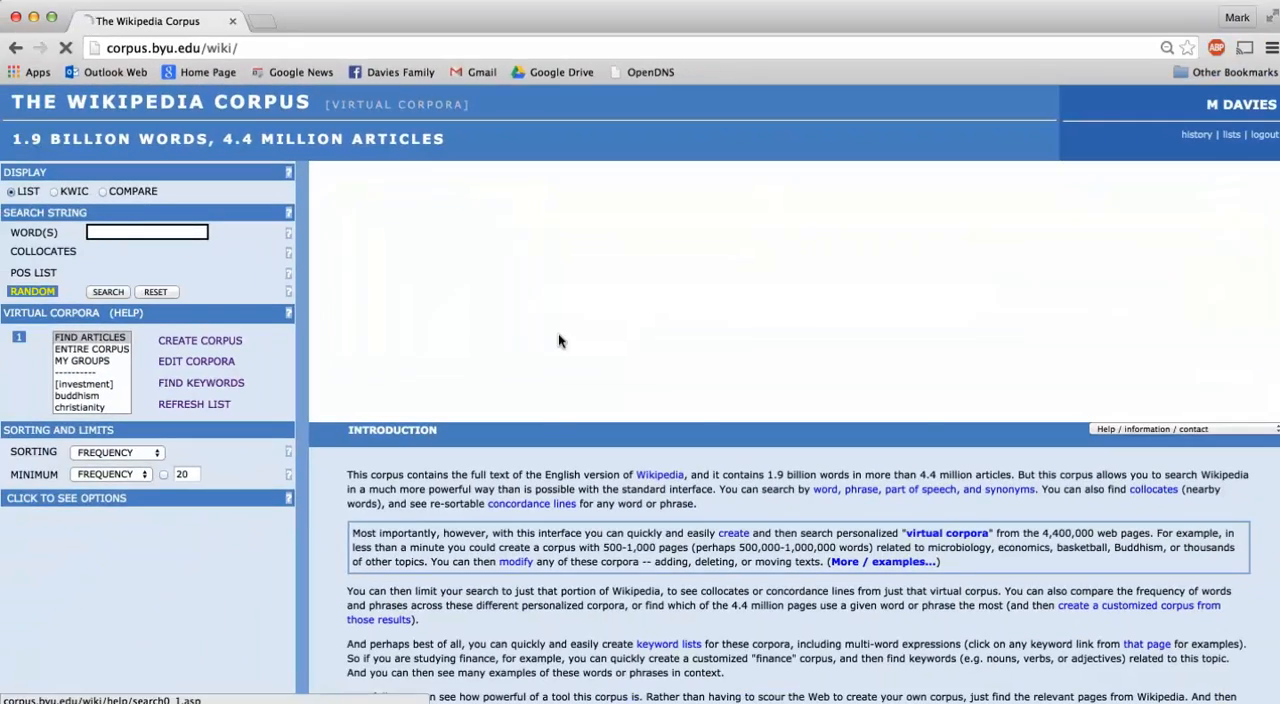
{"action": "scroll", "coordinate": [592, 398], "scroll_direction": "down", "scroll_amount": 10}
{"action": "scroll", "coordinate": [592, 398], "scroll_direction": "down", "scroll_amount": 8}
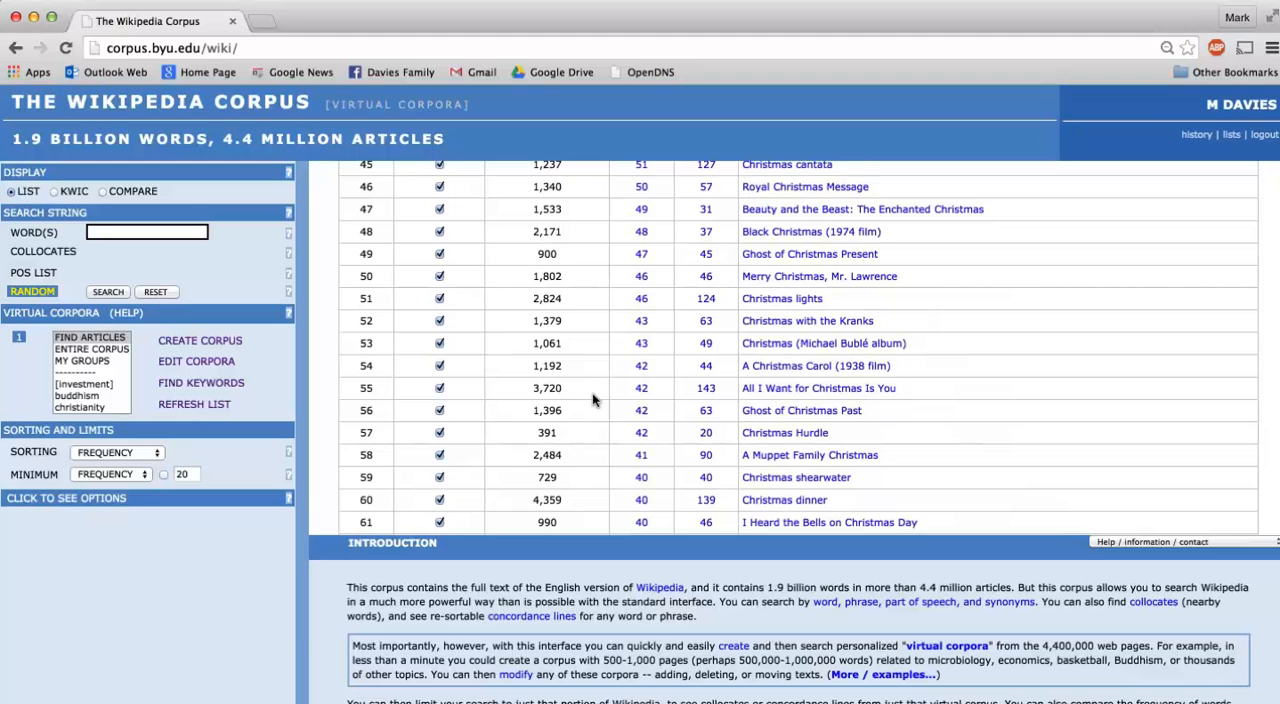
{"action": "scroll", "coordinate": [592, 398], "scroll_direction": "up", "scroll_amount": 12}
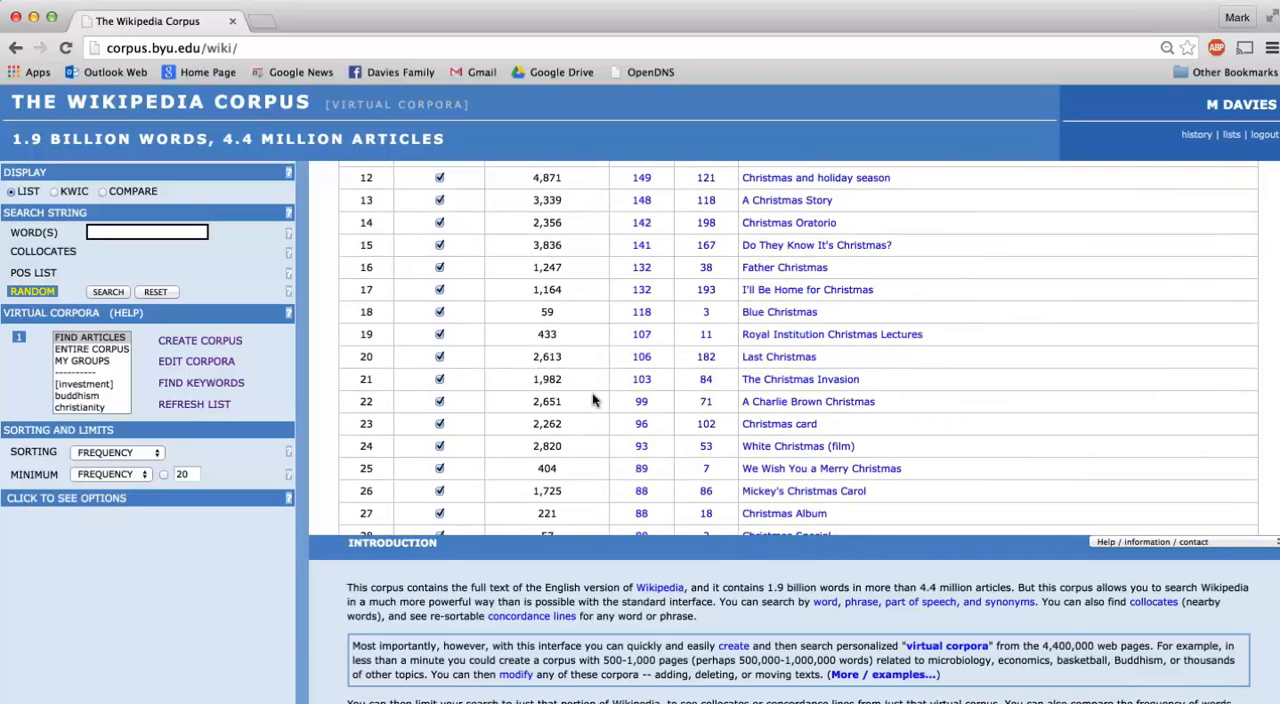
{"action": "scroll", "coordinate": [592, 400], "scroll_direction": "down", "scroll_amount": 3}
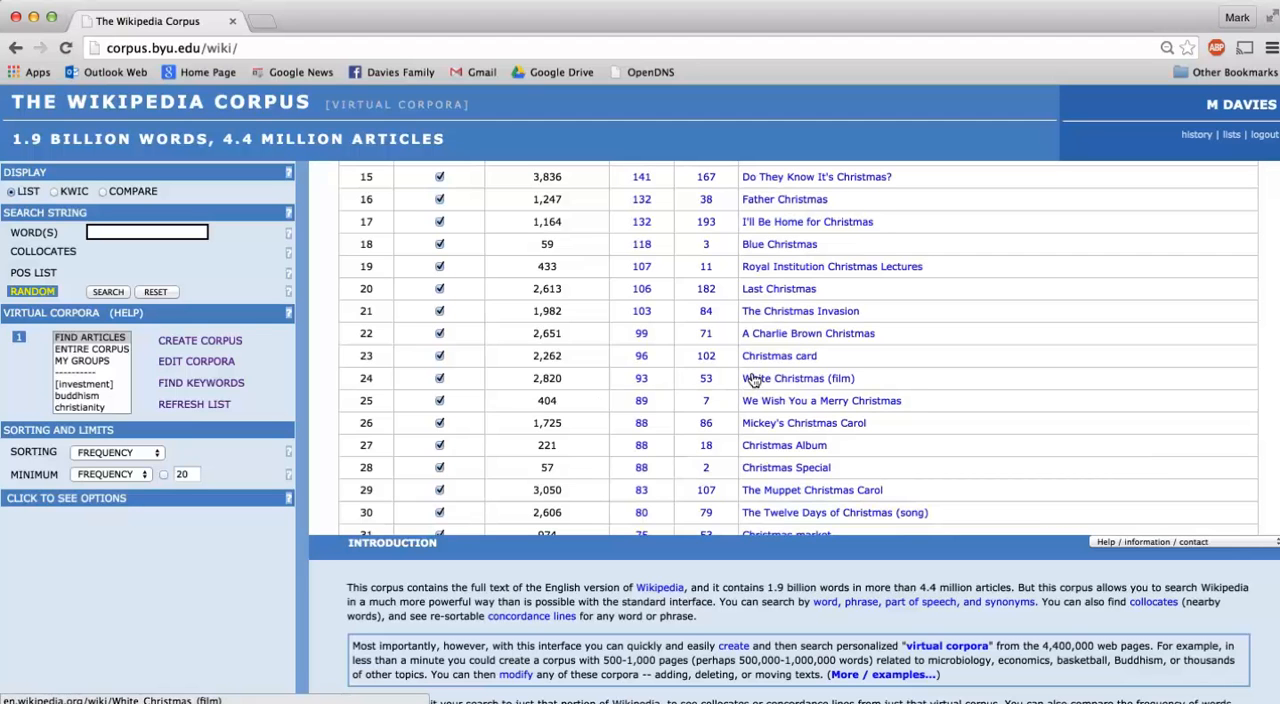
Look through the listed articles with "christmas" in the title and return to the title-word form.
{"action": "scroll", "coordinate": [805, 382], "scroll_direction": "down", "scroll_amount": 4}
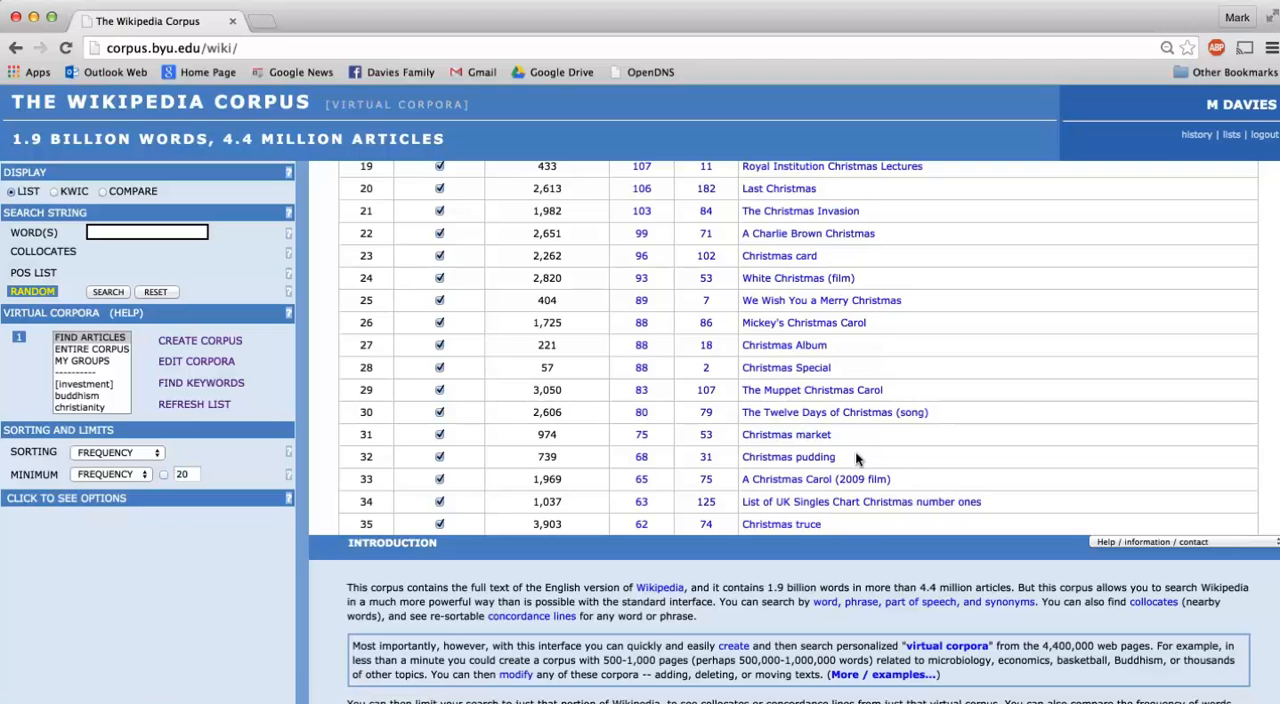
{"action": "scroll", "coordinate": [855, 452], "scroll_direction": "down", "scroll_amount": 4}
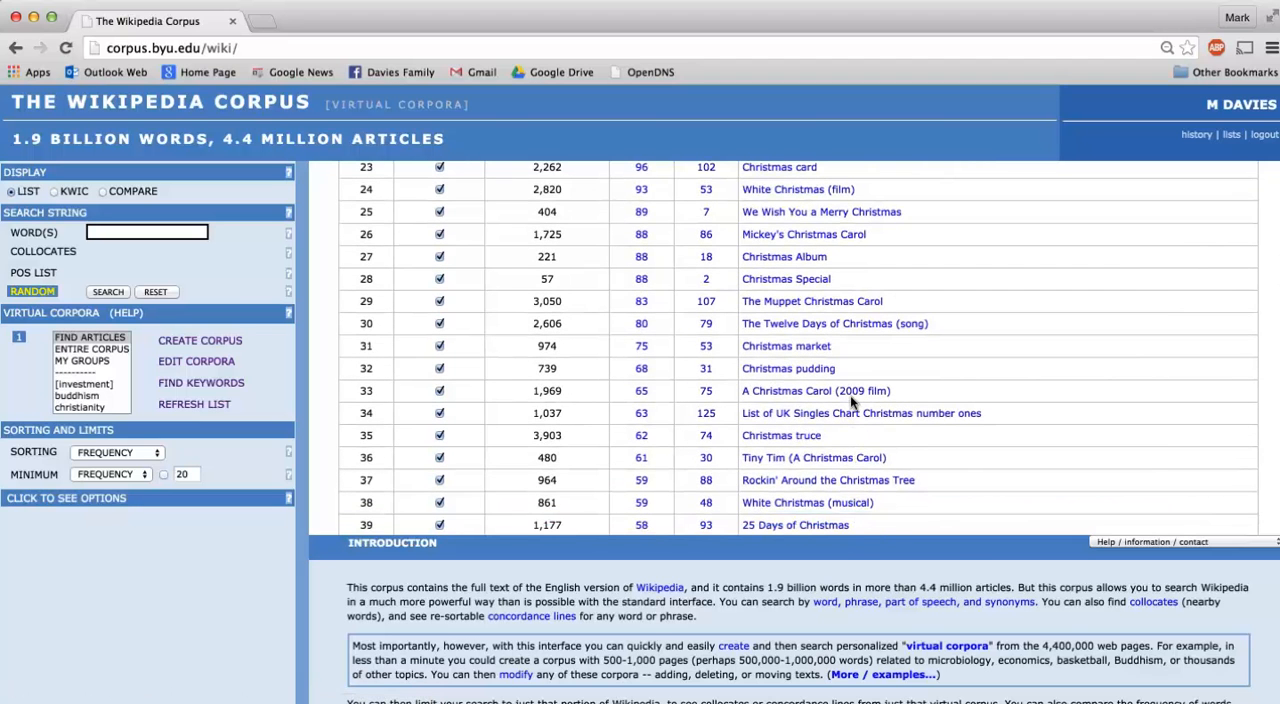
{"action": "scroll", "coordinate": [850, 395], "scroll_direction": "down", "scroll_amount": 8}
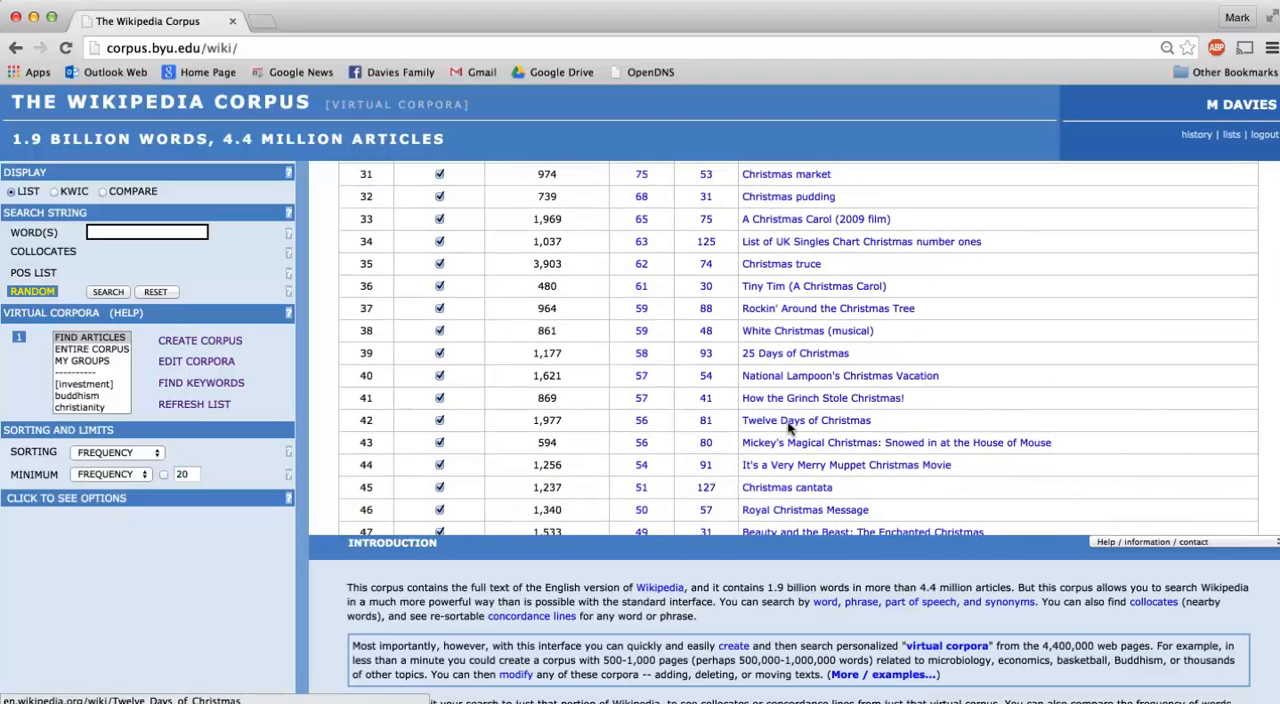
{"action": "scroll", "coordinate": [790, 450], "scroll_direction": "down", "scroll_amount": 3}
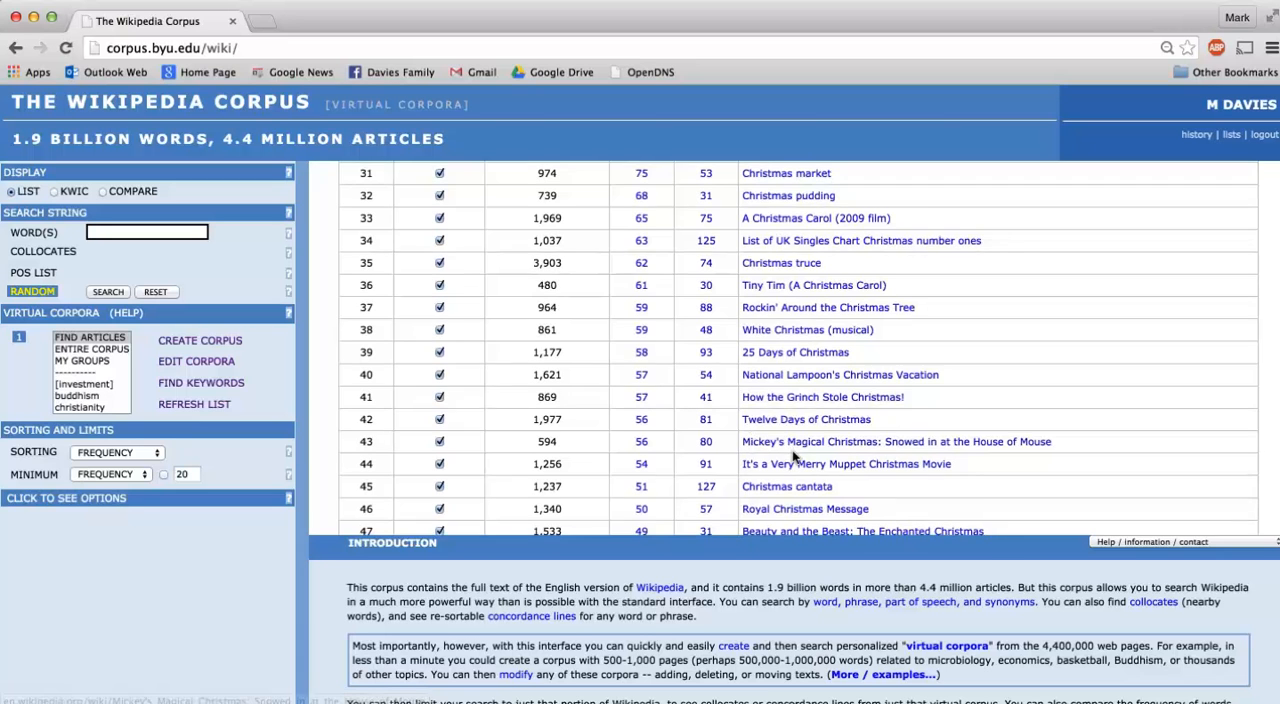
{"action": "scroll", "coordinate": [789, 456], "scroll_direction": "down", "scroll_amount": 1}
{"action": "scroll", "coordinate": [788, 456], "scroll_direction": "up", "scroll_amount": 20}
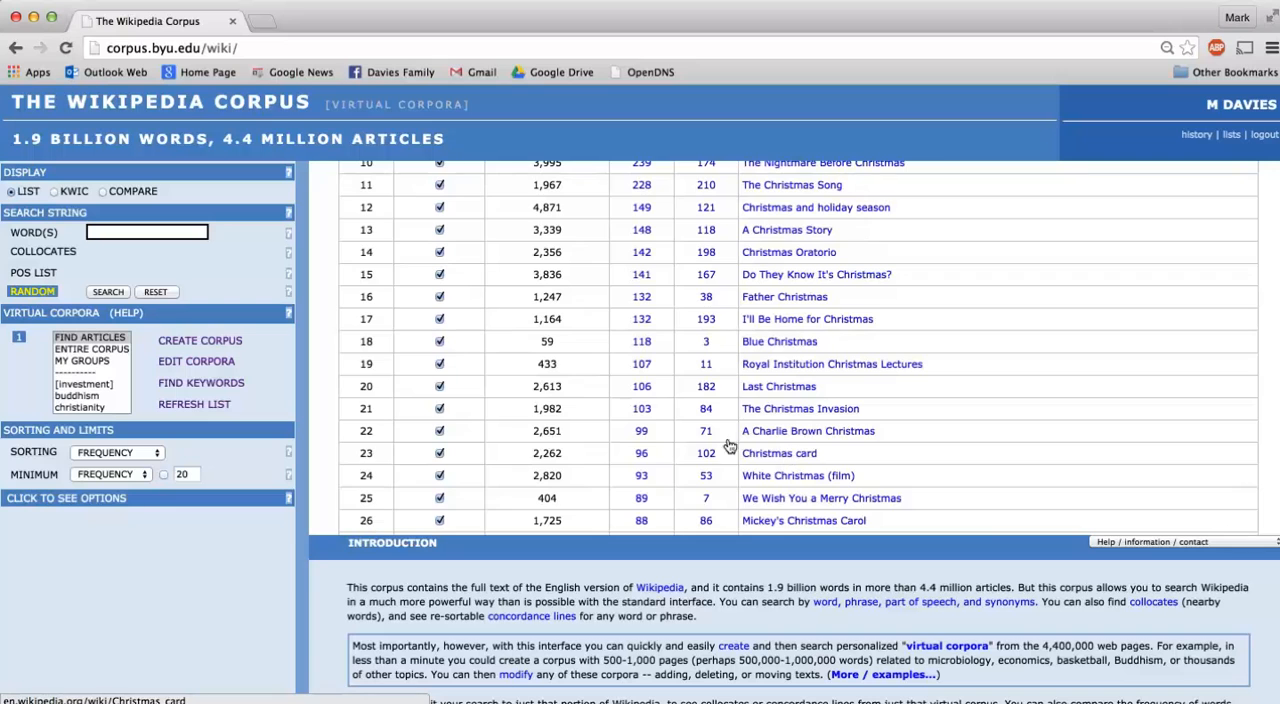
{"action": "scroll", "coordinate": [688, 433], "scroll_direction": "left", "scroll_amount": 5}
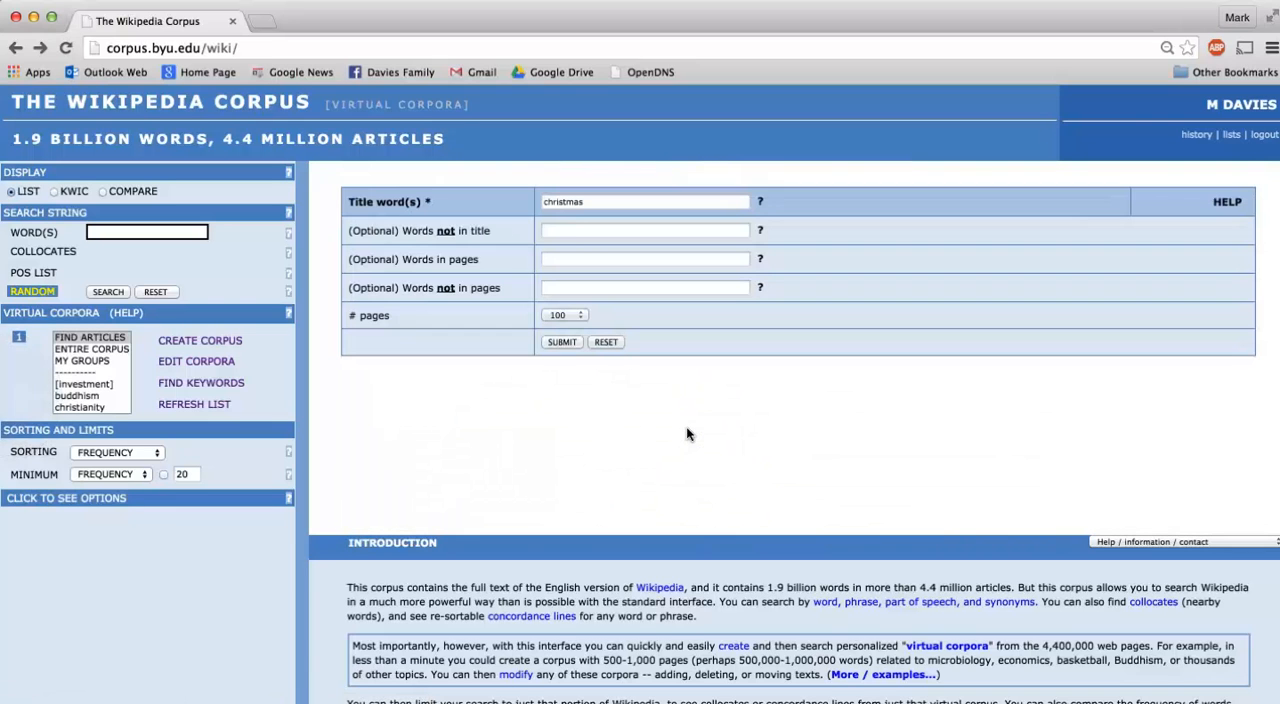
Exclude the words "film song" from the page titles, rerun the search and look through the listed articles.
{"action": "left_click", "coordinate": [559, 224]}
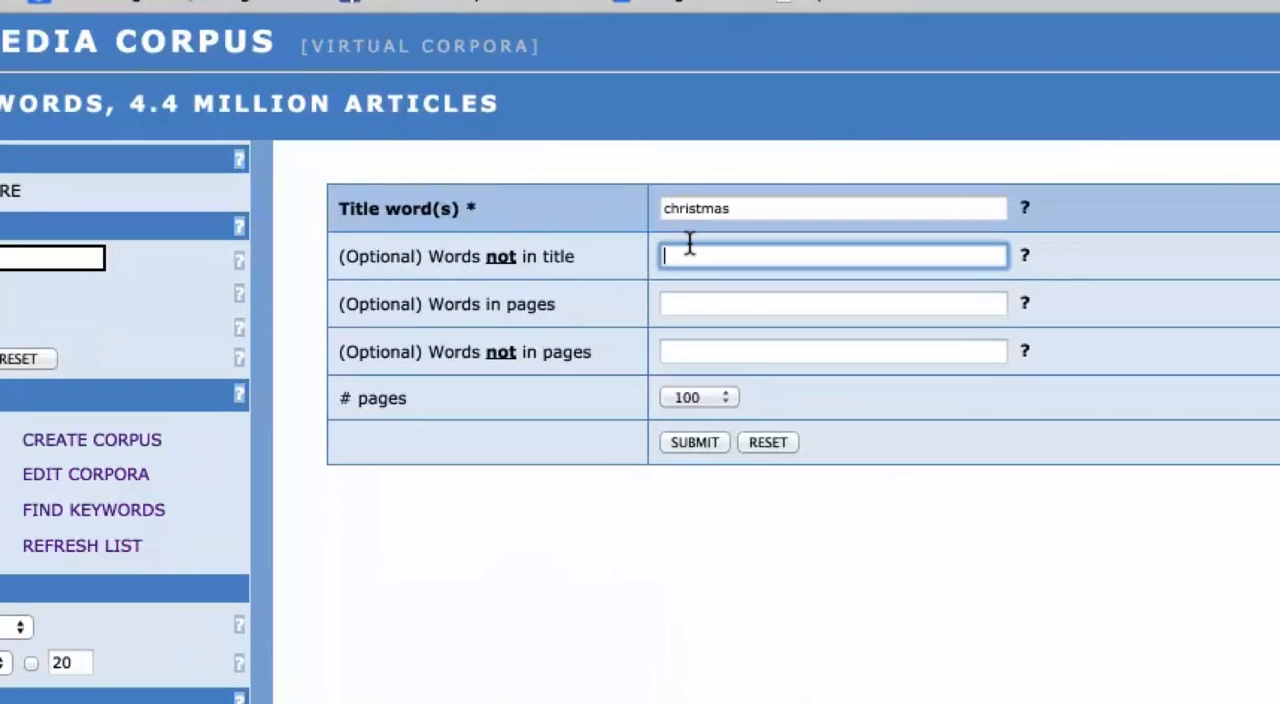
{"action": "type", "text": "f"}
{"action": "key", "text": "Down"}
{"action": "key", "text": "Tab"}
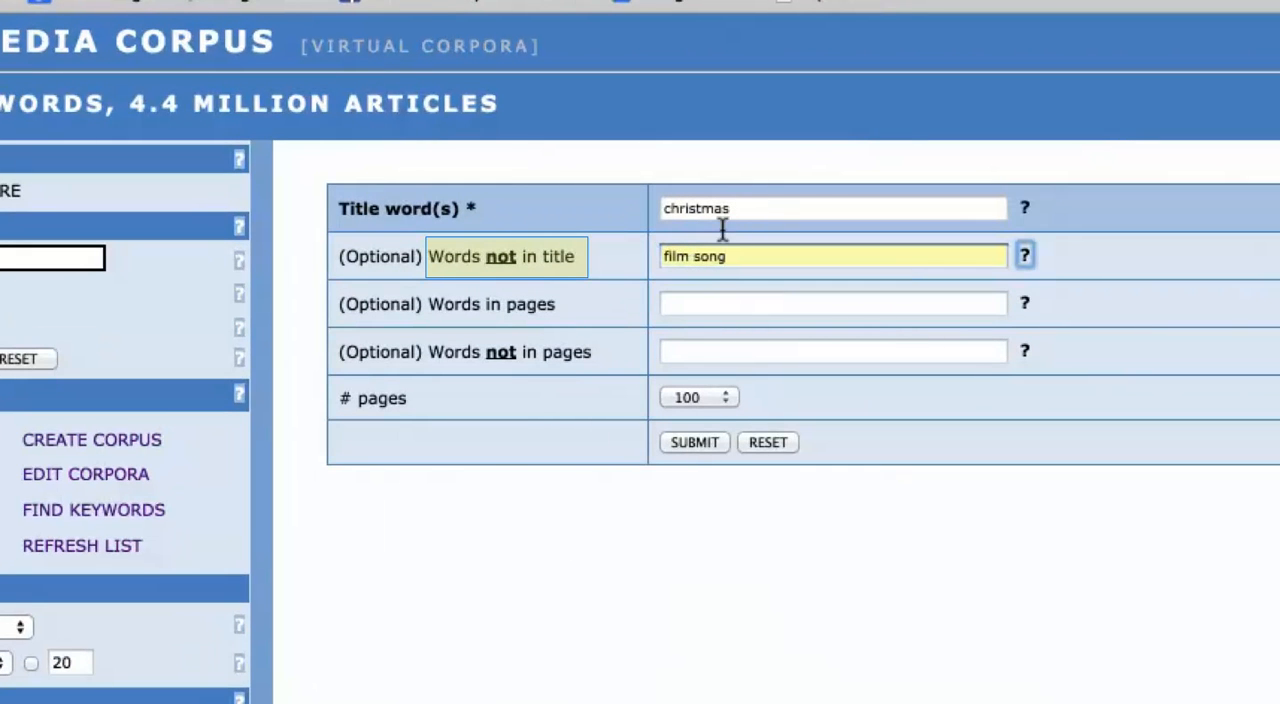
{"action": "left_click", "coordinate": [696, 432]}
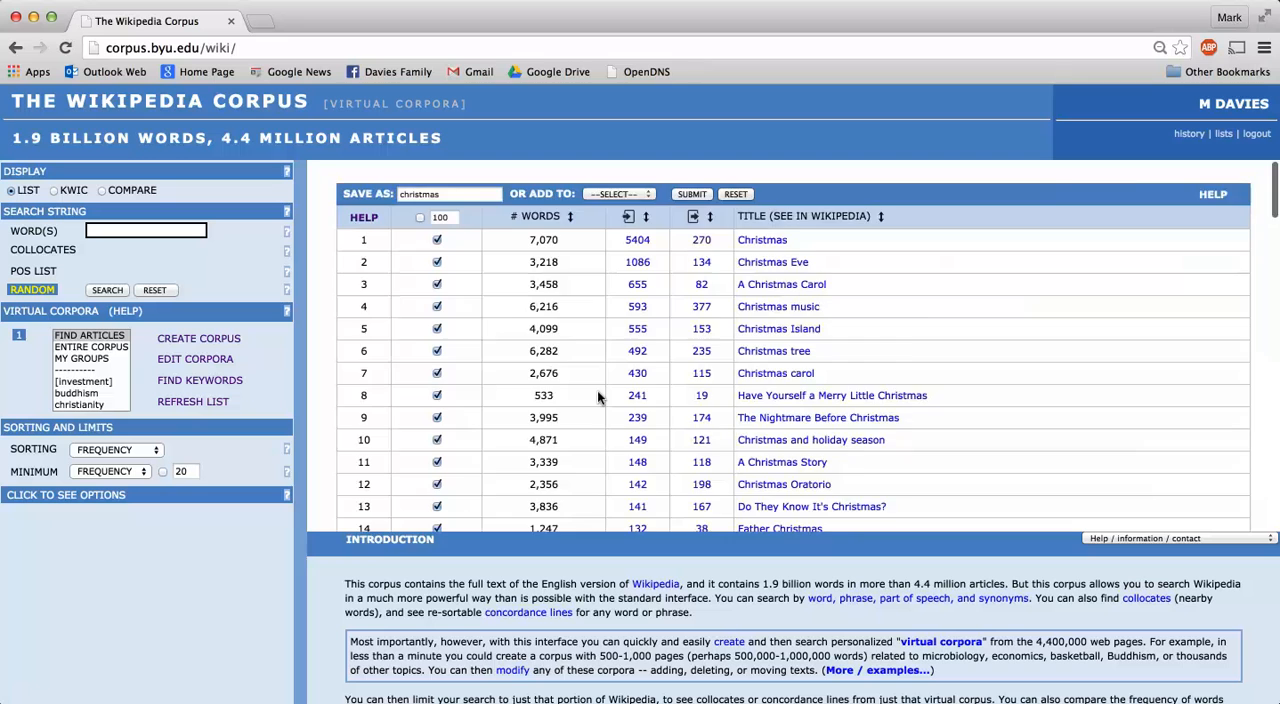
{"action": "scroll", "coordinate": [597, 397], "scroll_direction": "down", "scroll_amount": 5}
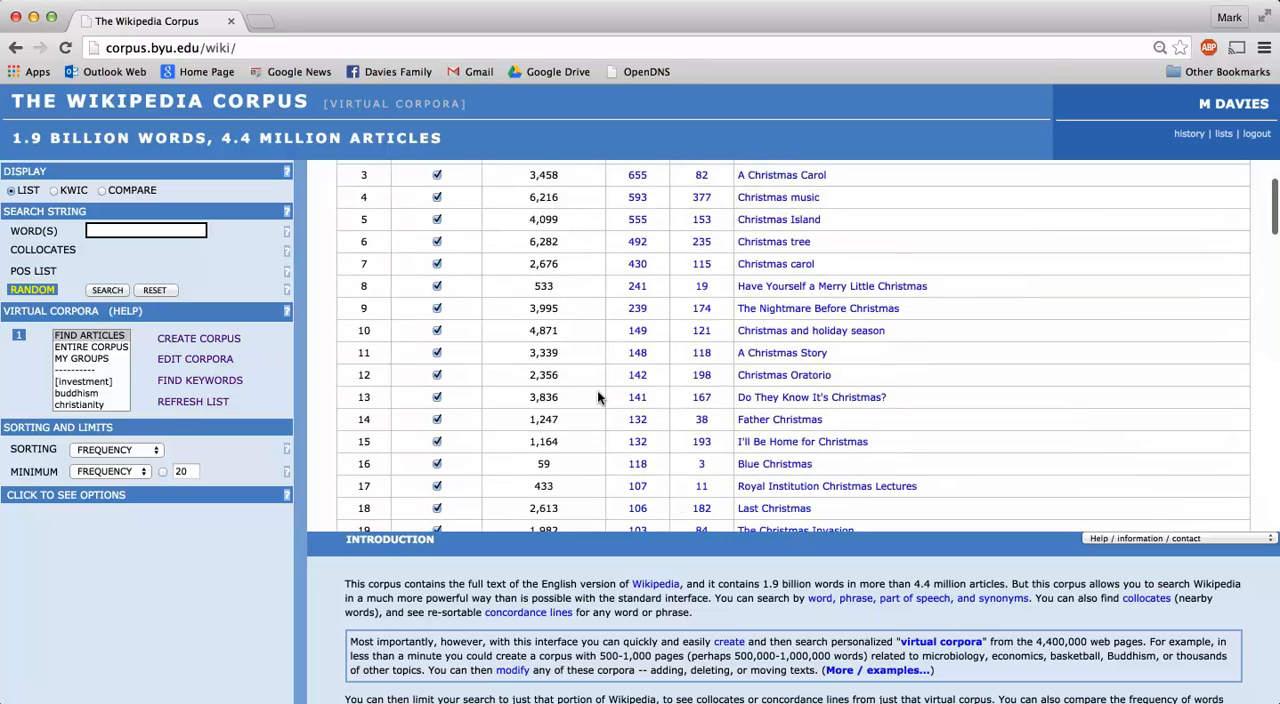
{"action": "scroll", "coordinate": [597, 397], "scroll_direction": "down", "scroll_amount": 3}
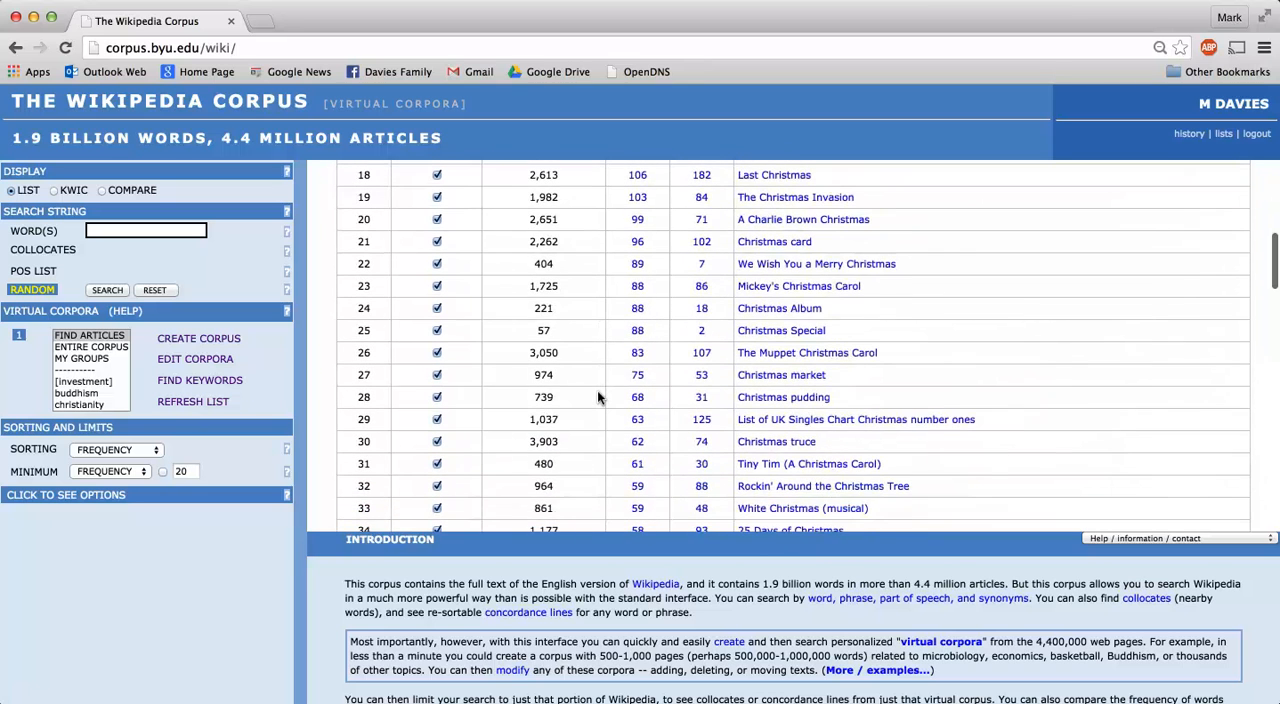
{"action": "scroll", "coordinate": [597, 397], "scroll_direction": "down", "scroll_amount": 1}
{"action": "scroll", "coordinate": [597, 397], "scroll_direction": "down", "scroll_amount": 5}
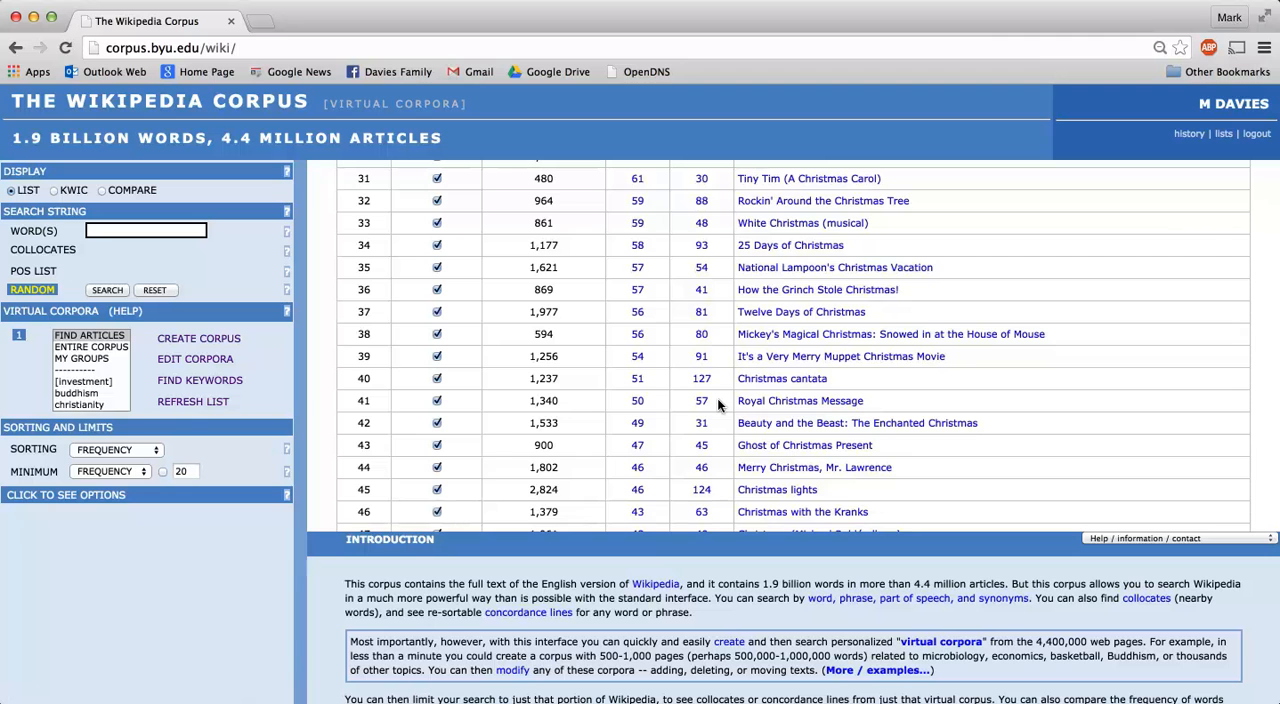
Return to the title-word form and set the words not in pages to "movie film tv television".
{"action": "scroll", "coordinate": [717, 398], "scroll_direction": "left", "scroll_amount": 5}
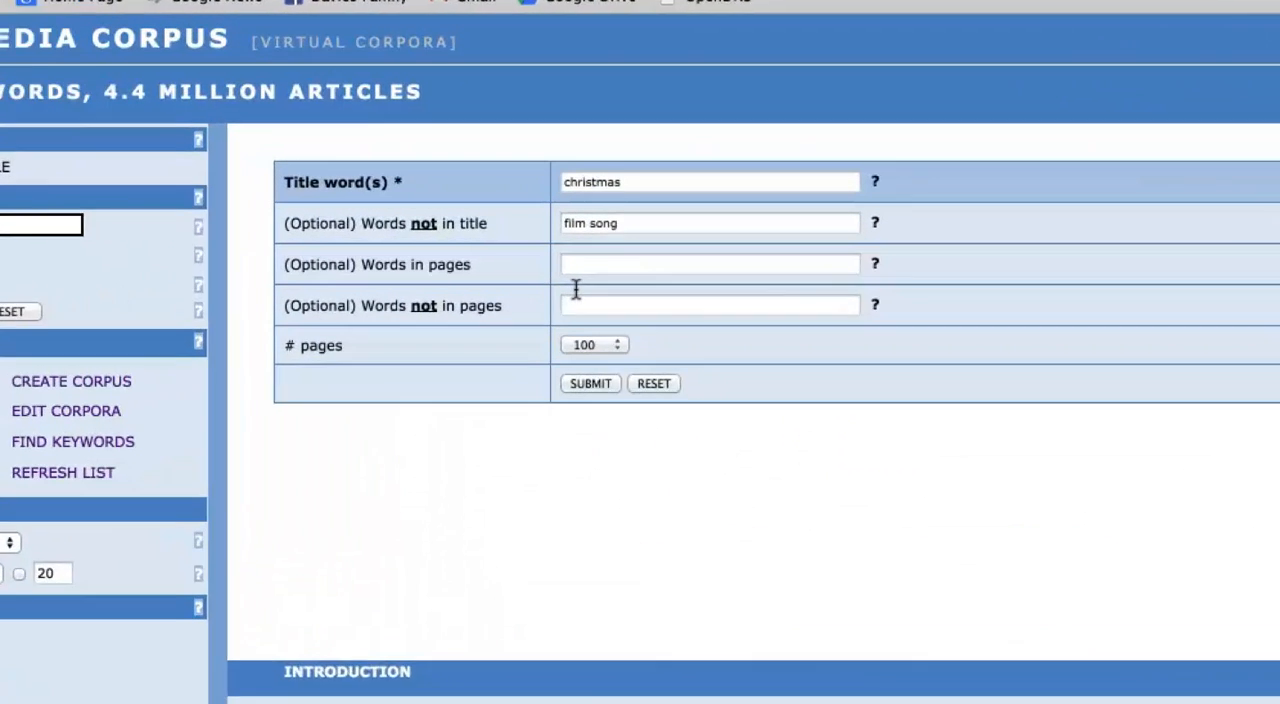
{"action": "left_click", "coordinate": [543, 285]}
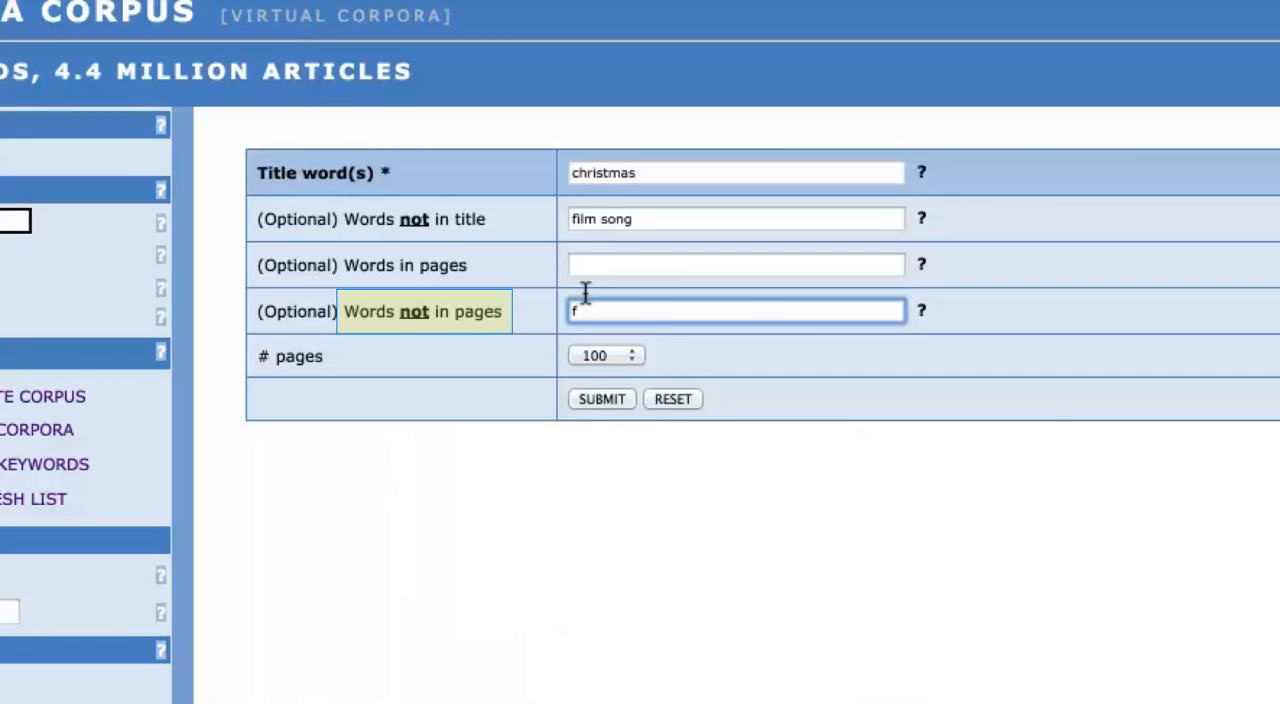
{"action": "type", "text": "m"}
{"action": "key", "text": "Down"}
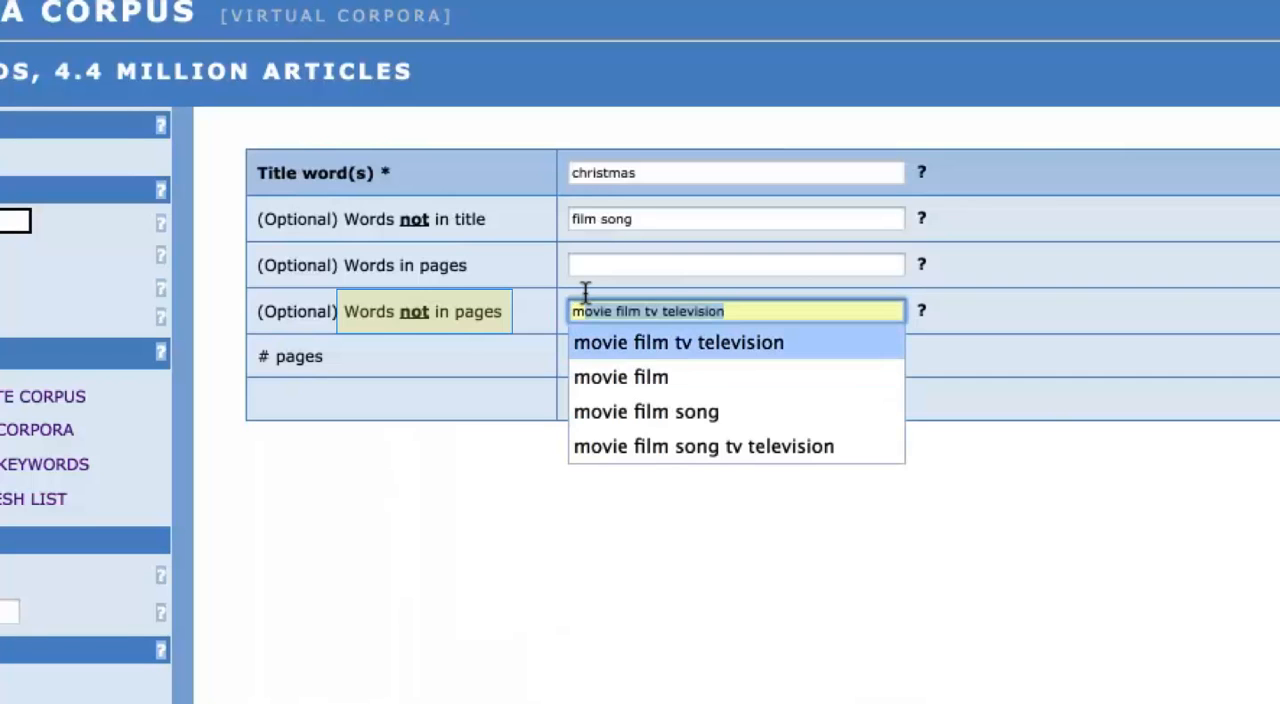
{"action": "key", "text": "Down"}
{"action": "key", "text": "Down"}
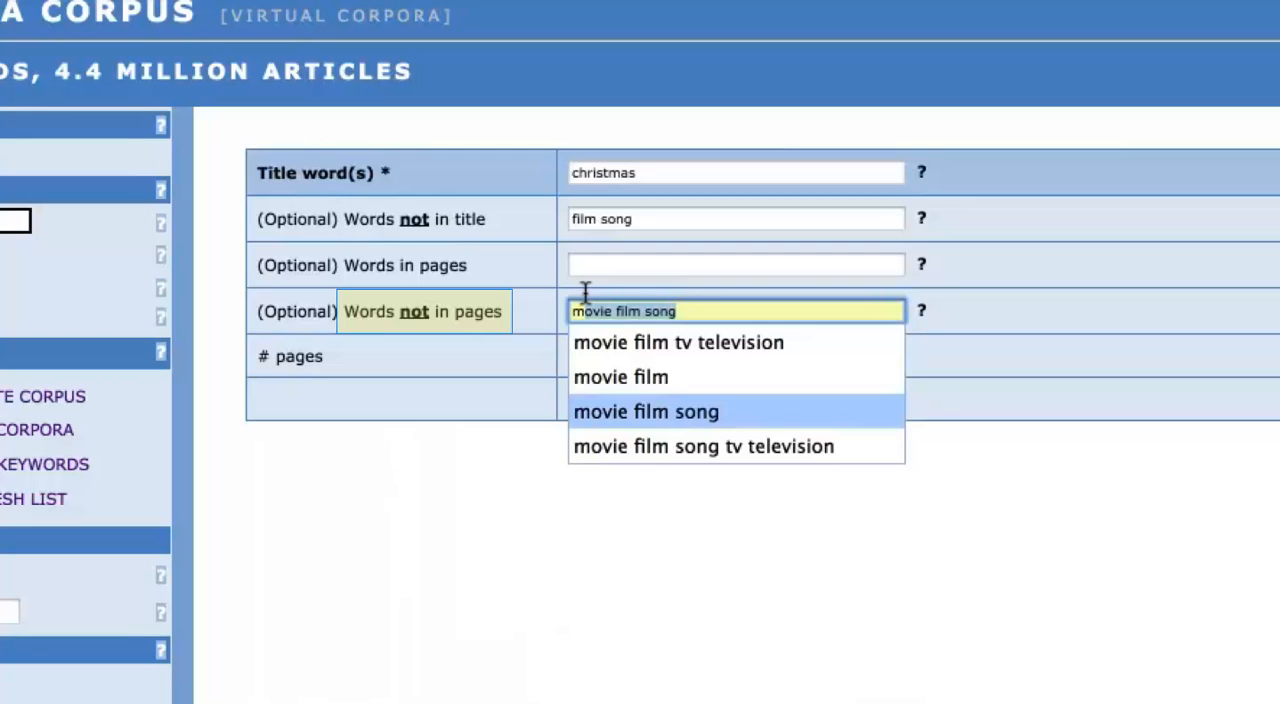
{"action": "key", "text": "Up"}
{"action": "key", "text": "Up"}
{"action": "key", "text": "Tab"}
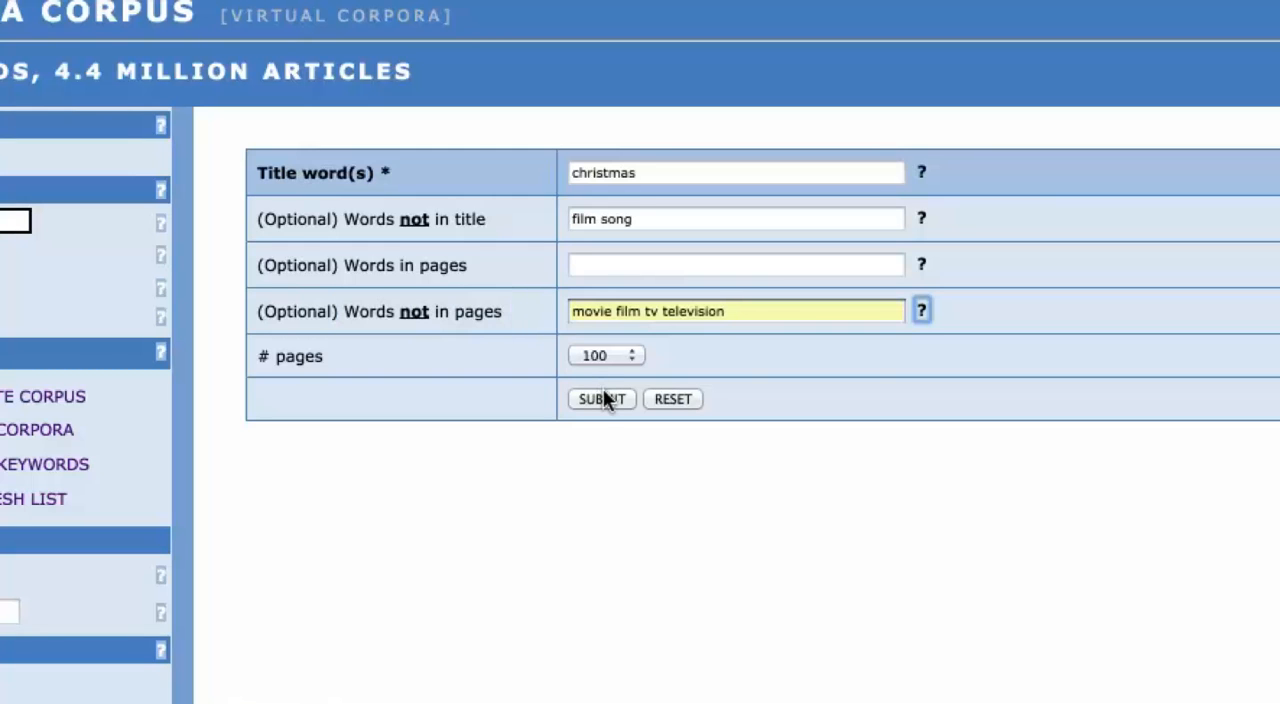
Submit the search with the page-word exclusions and look through the resulting article list.
{"action": "left_click", "coordinate": [738, 300]}
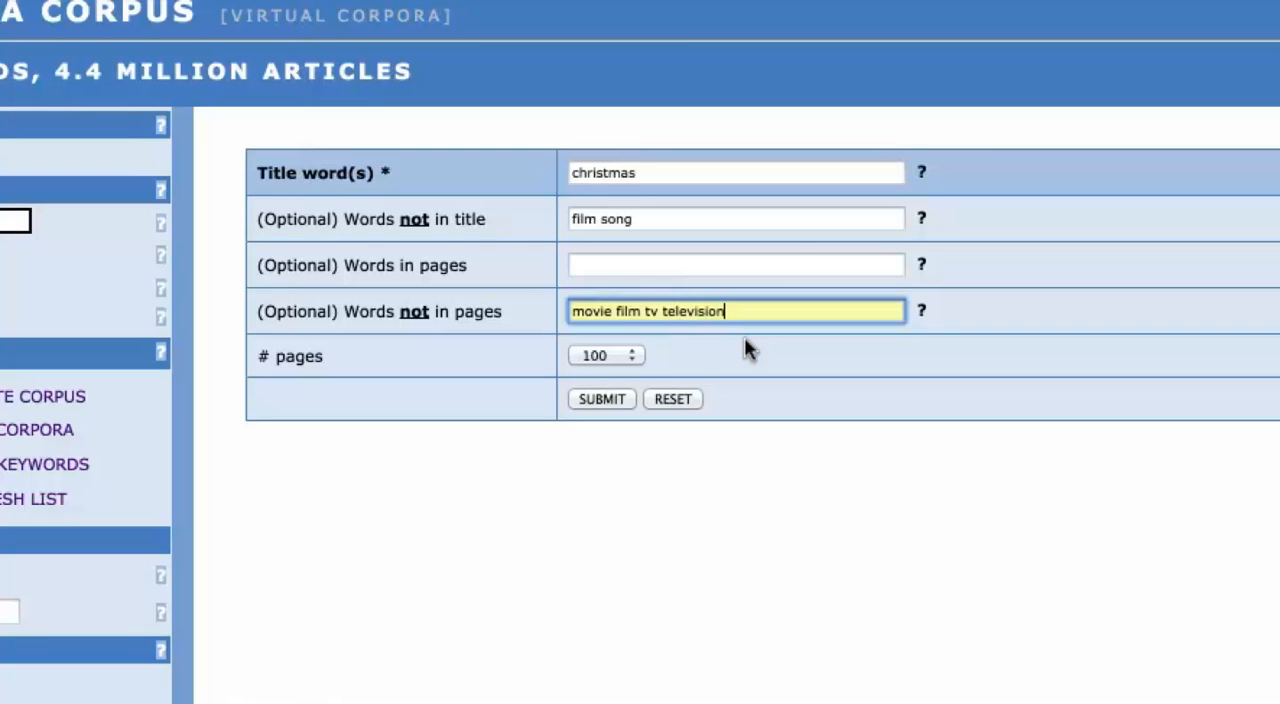
{"action": "left_click", "coordinate": [600, 396]}
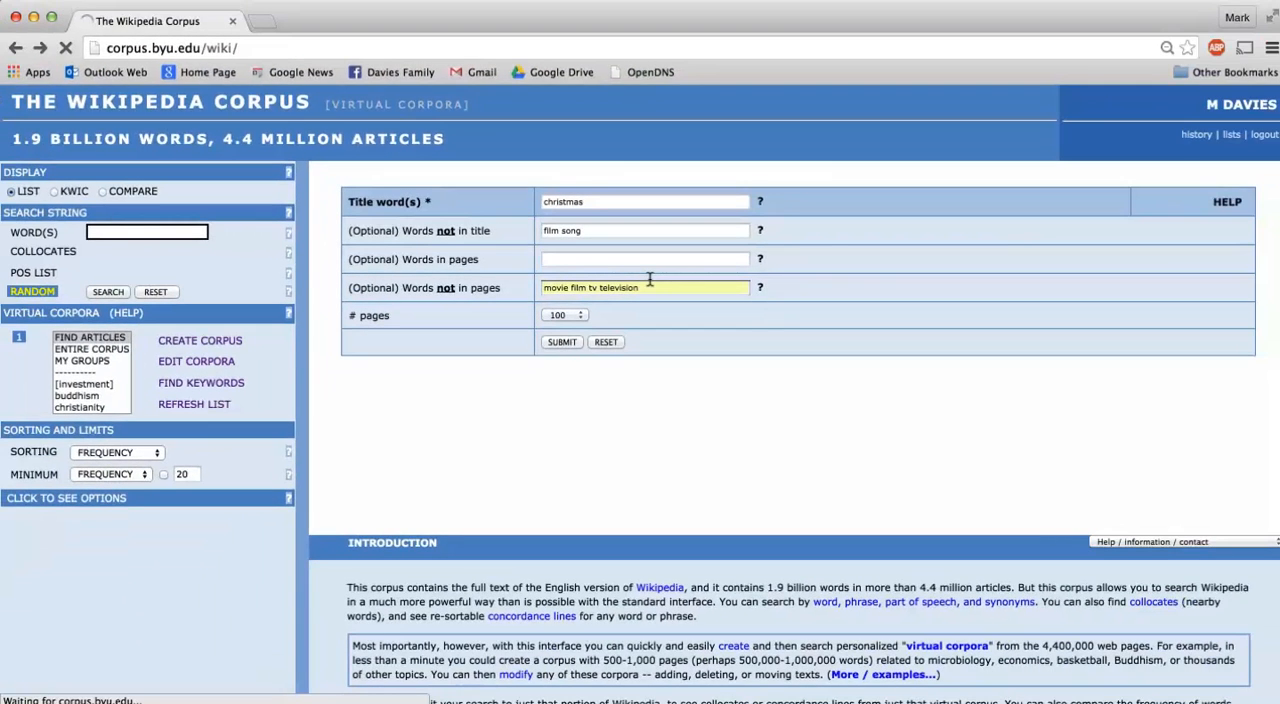
{"action": "scroll", "coordinate": [595, 355], "scroll_direction": "down", "scroll_amount": 5}
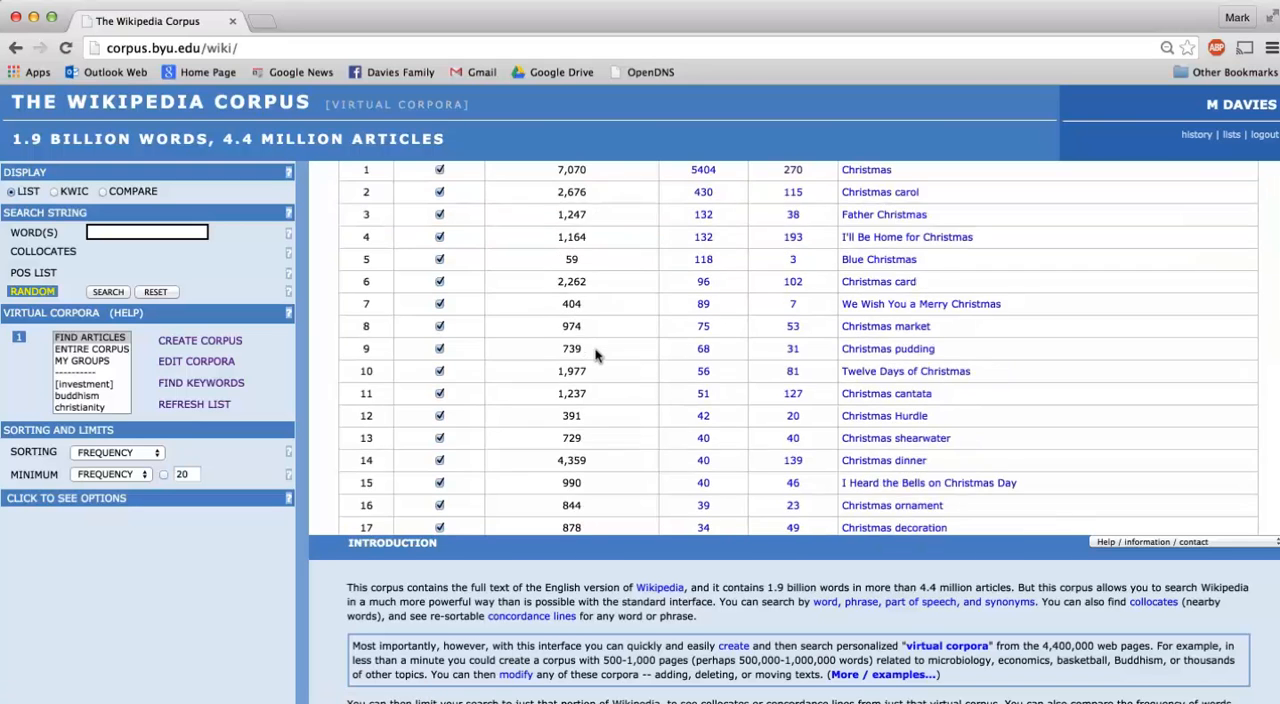
{"action": "scroll", "coordinate": [595, 355], "scroll_direction": "down", "scroll_amount": 2}
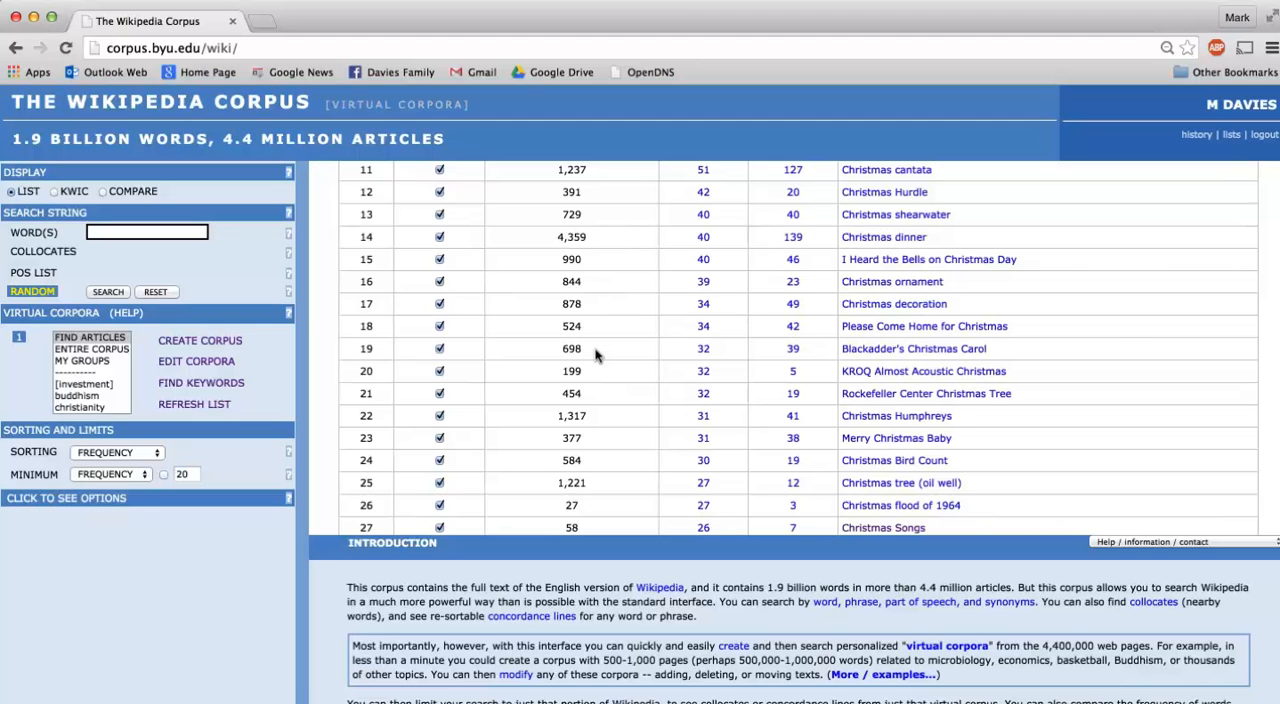
{"action": "scroll", "coordinate": [595, 355], "scroll_direction": "up", "scroll_amount": 5}
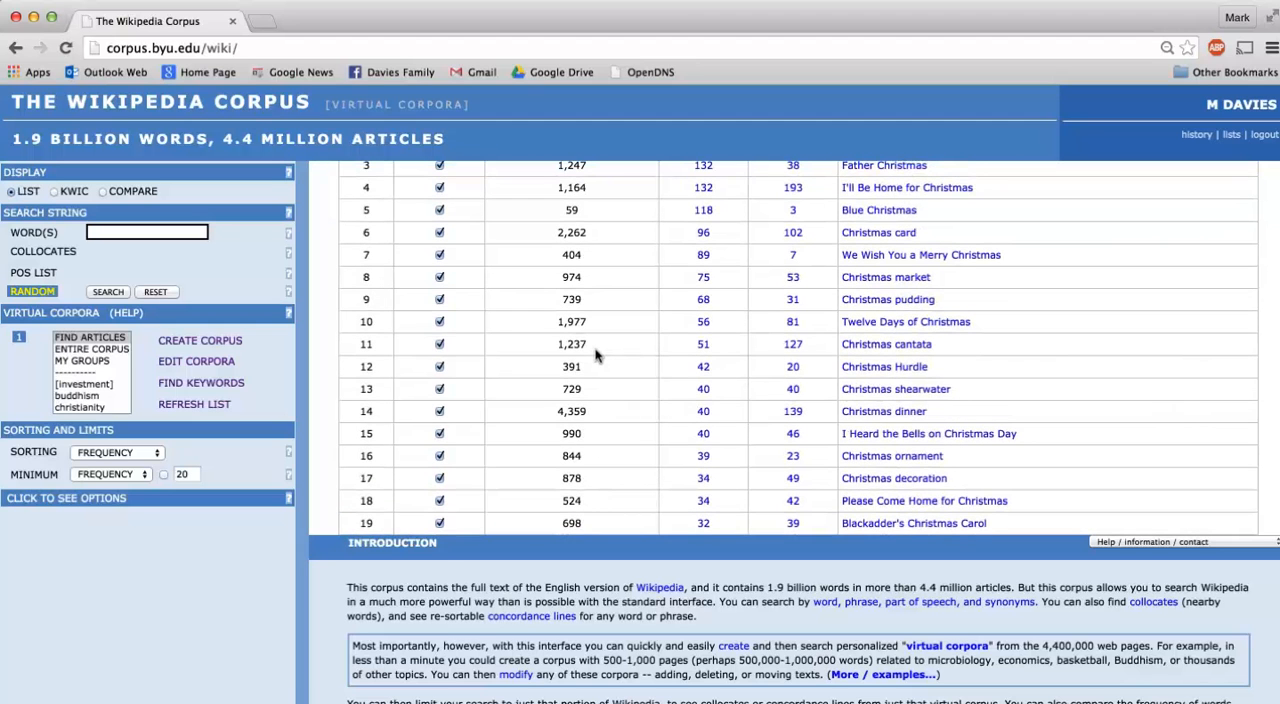
{"action": "scroll", "coordinate": [595, 355], "scroll_direction": "down", "scroll_amount": 3}
{"action": "scroll", "coordinate": [595, 355], "scroll_direction": "down", "scroll_amount": 2}
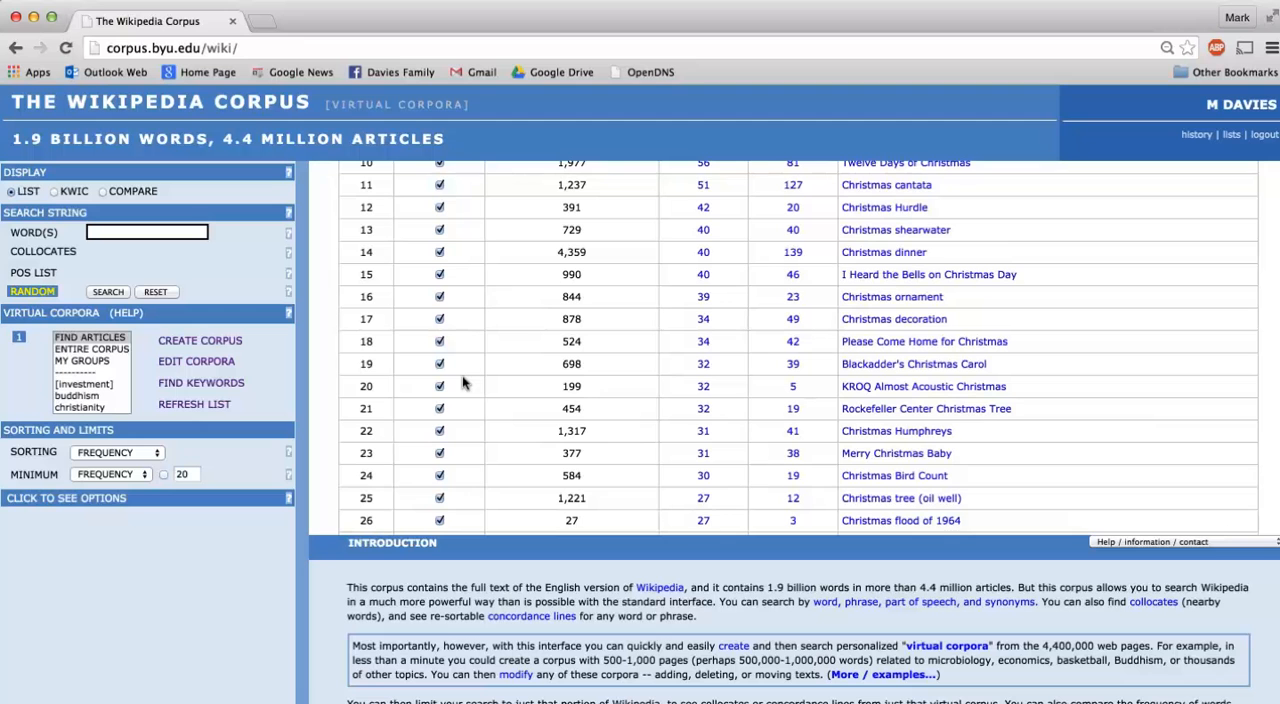
Open the Wikipedia page of Blackadder's Christmas Carol, look through its plot section and close the page.
{"action": "left_click", "coordinate": [932, 366]}
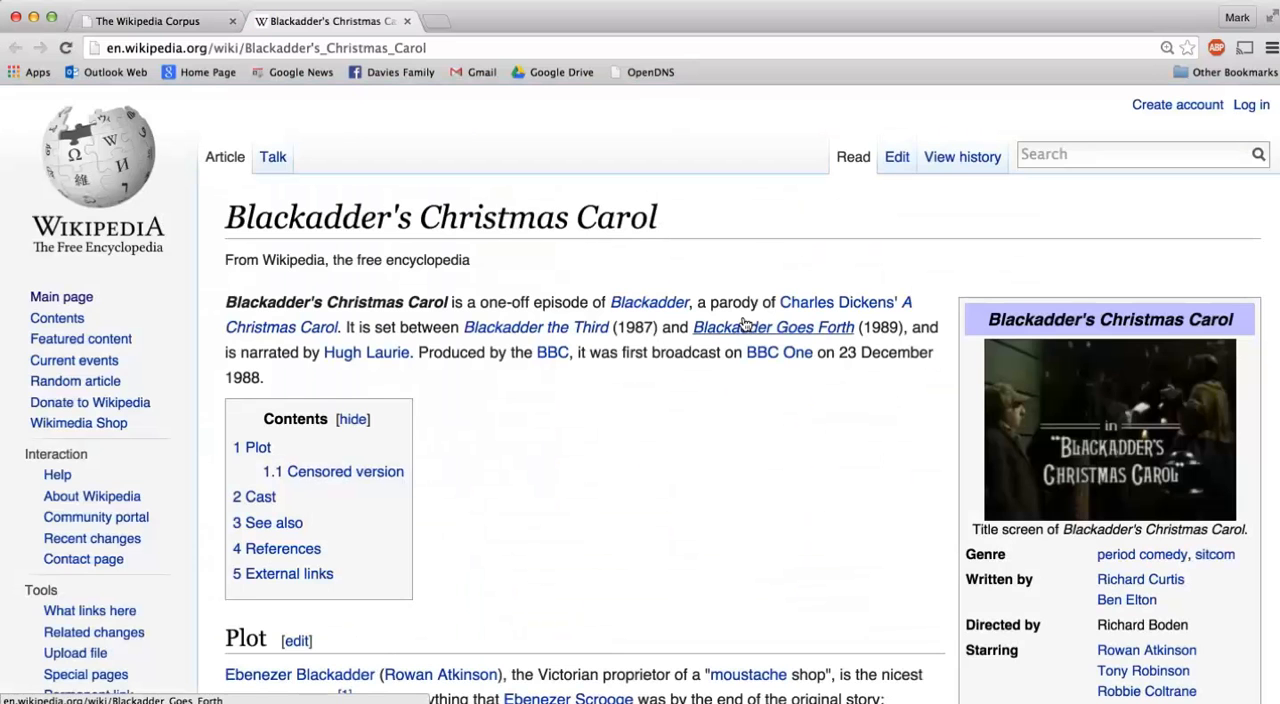
{"action": "scroll", "coordinate": [601, 426], "scroll_direction": "down", "scroll_amount": 20}
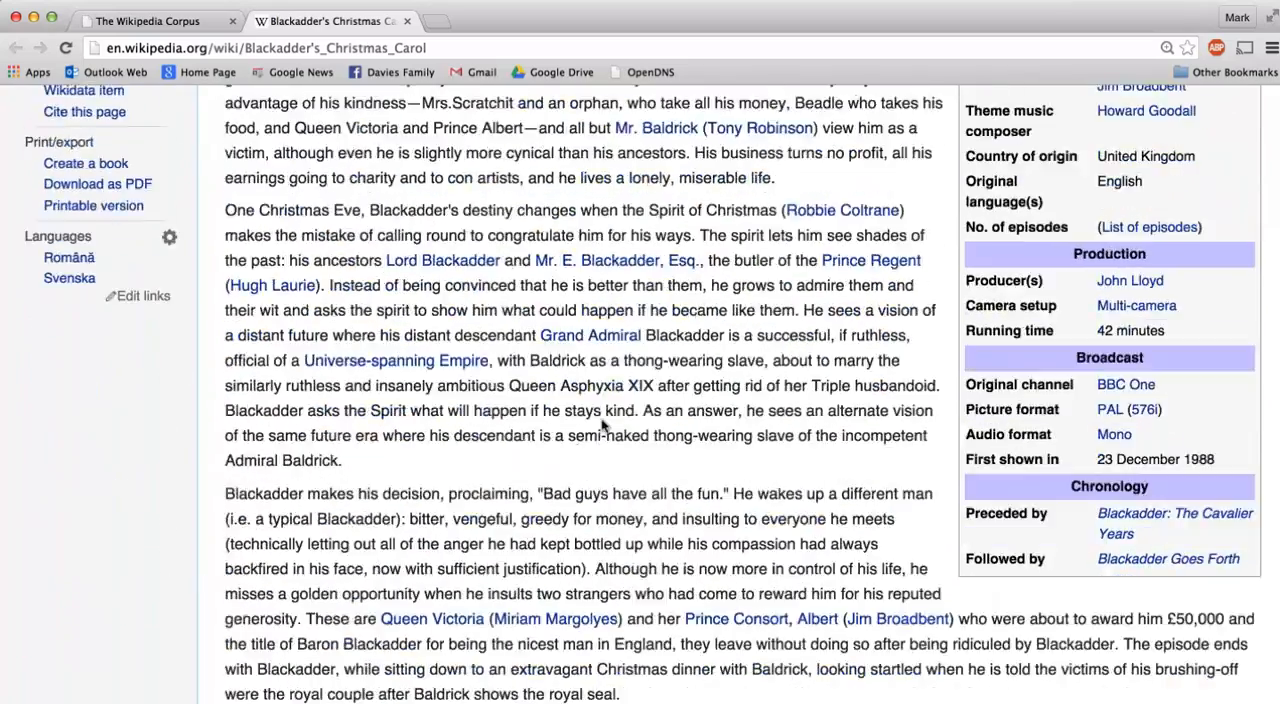
{"action": "scroll", "coordinate": [601, 420], "scroll_direction": "up", "scroll_amount": 10}
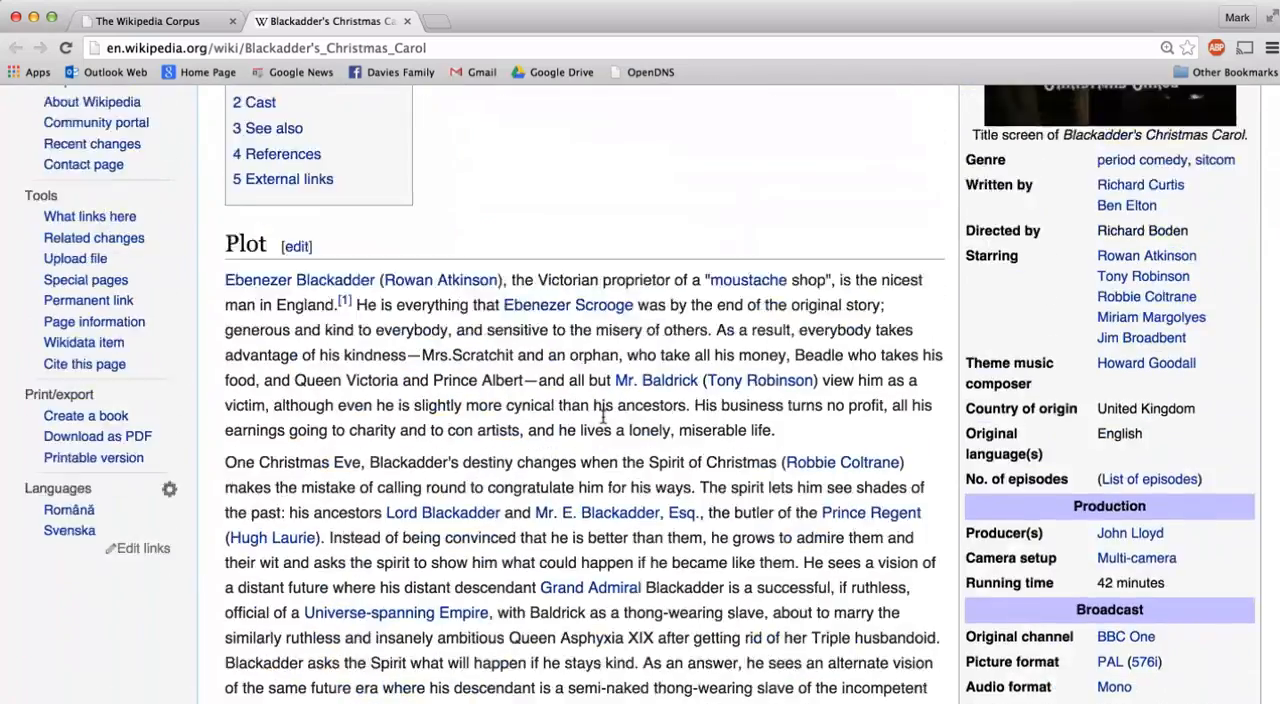
{"action": "left_click", "coordinate": [407, 21]}
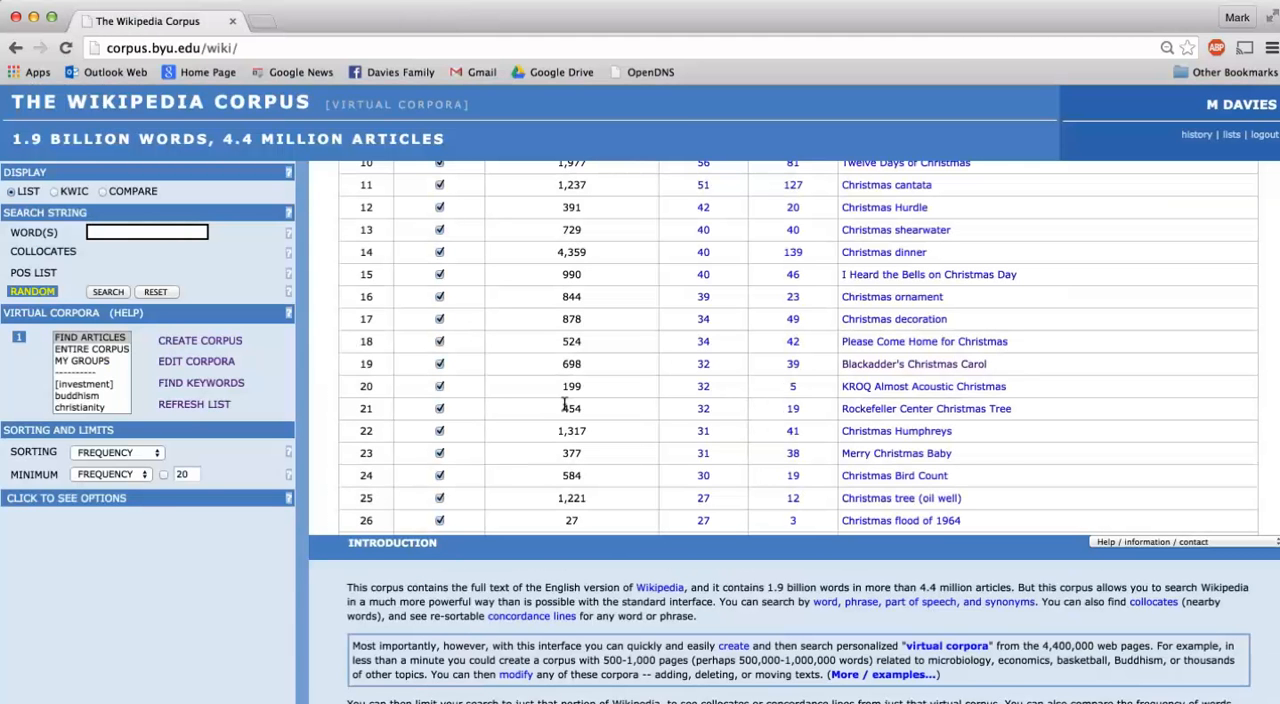
Deselect Blackadder's Christmas Carol and KROQ Almost Acoustic Christmas in the article list.
{"action": "left_click", "coordinate": [439, 364]}
{"action": "left_click", "coordinate": [439, 386]}
{"action": "scroll", "coordinate": [465, 331], "scroll_direction": "up", "scroll_amount": 5}
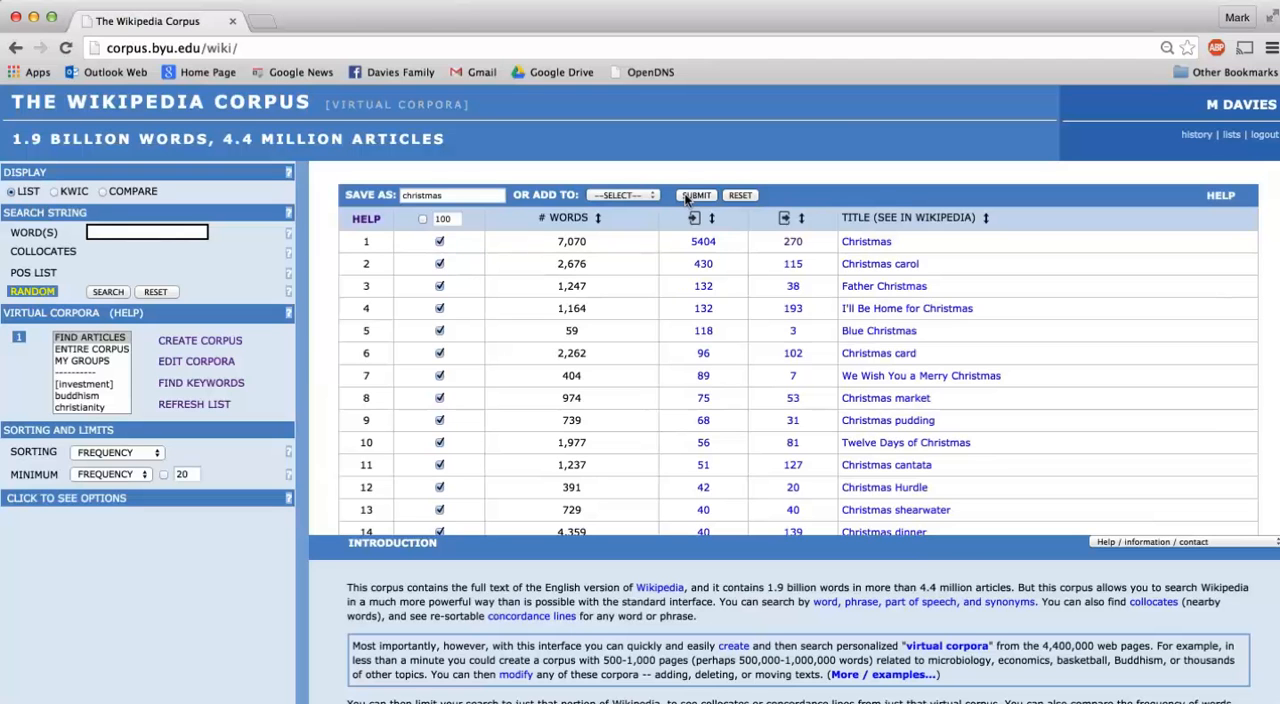
Return to the title-word form and set the required words in pages to "gift*".
{"action": "scroll", "coordinate": [604, 303], "scroll_direction": "left", "scroll_amount": 5}
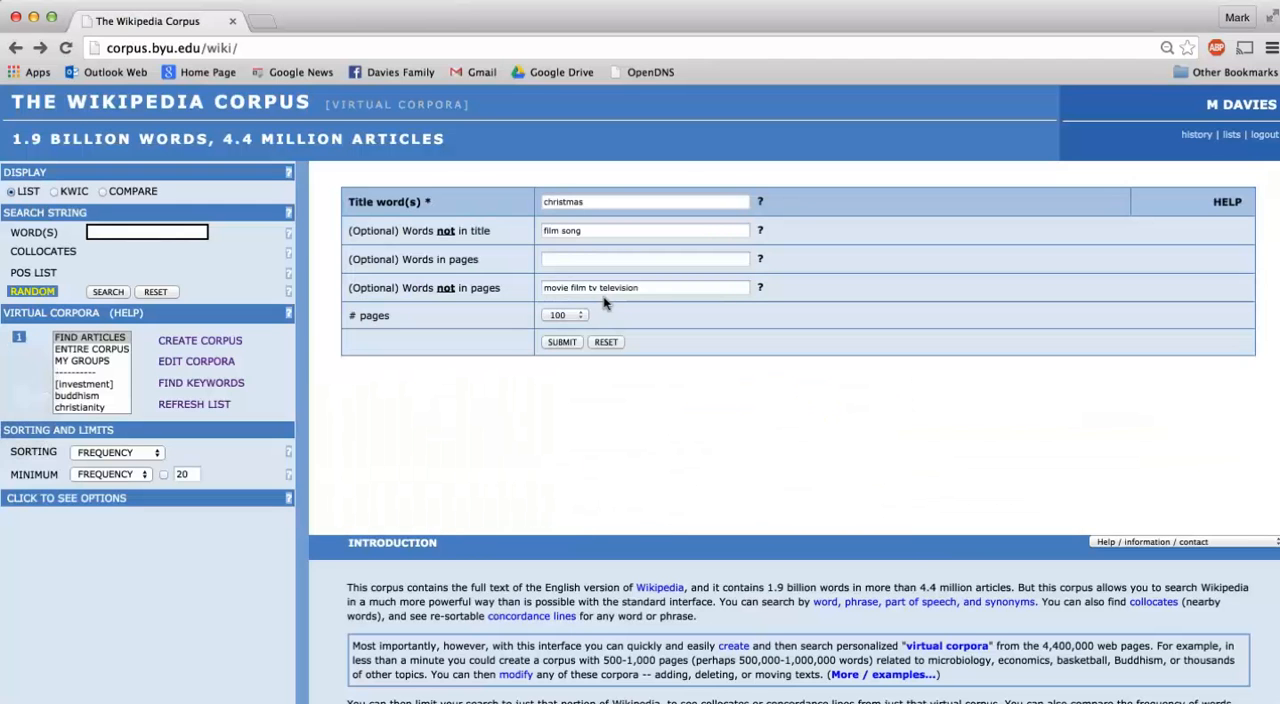
{"action": "left_click", "coordinate": [550, 254]}
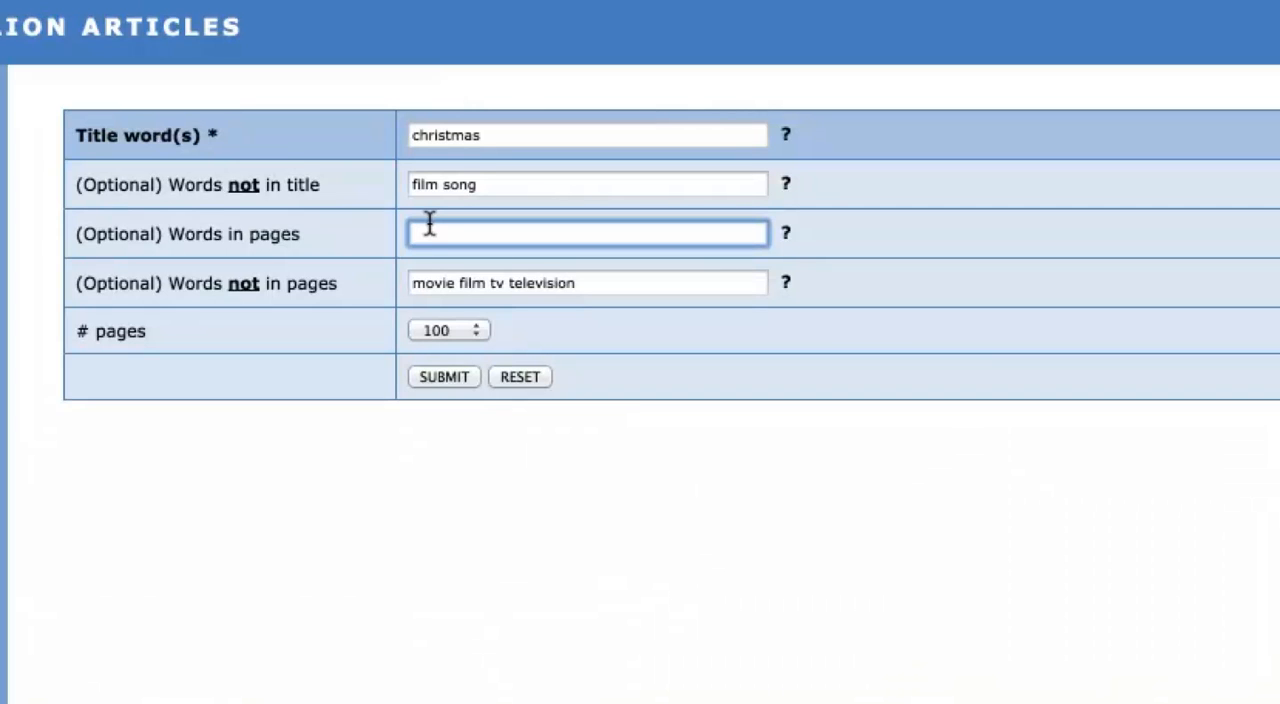
{"action": "type", "text": "gift"}
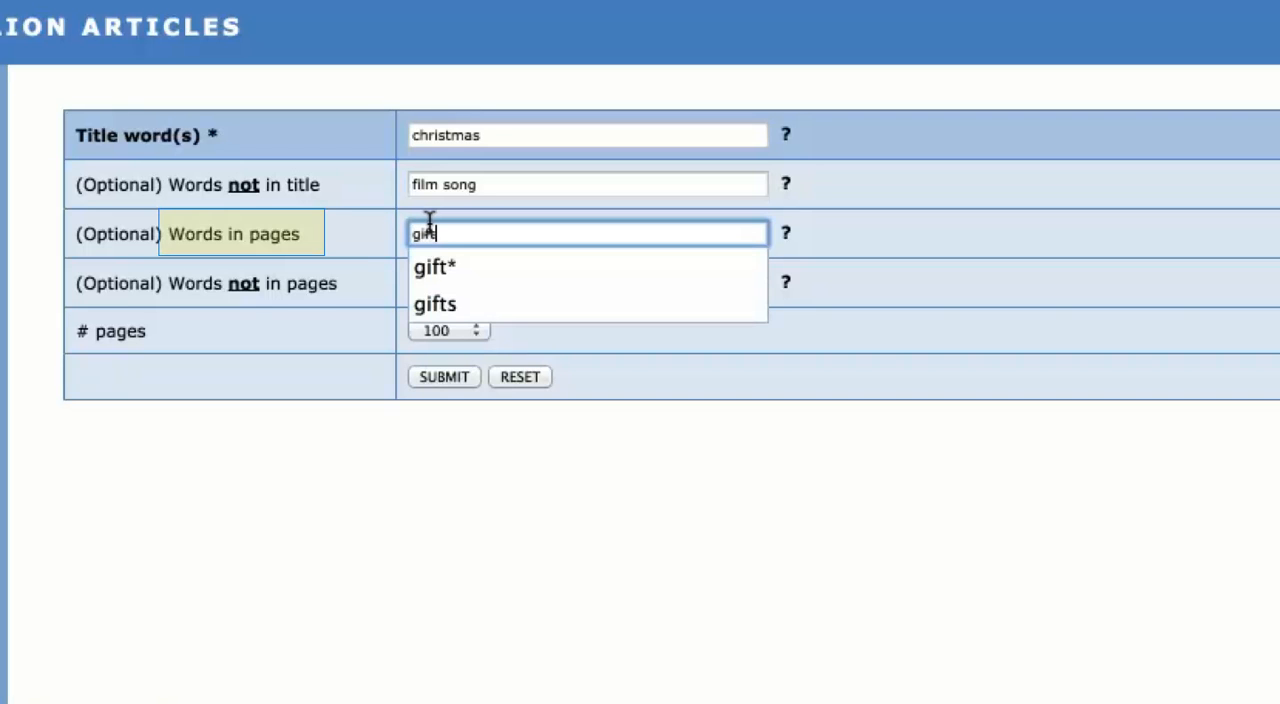
{"action": "type", "text": "*"}
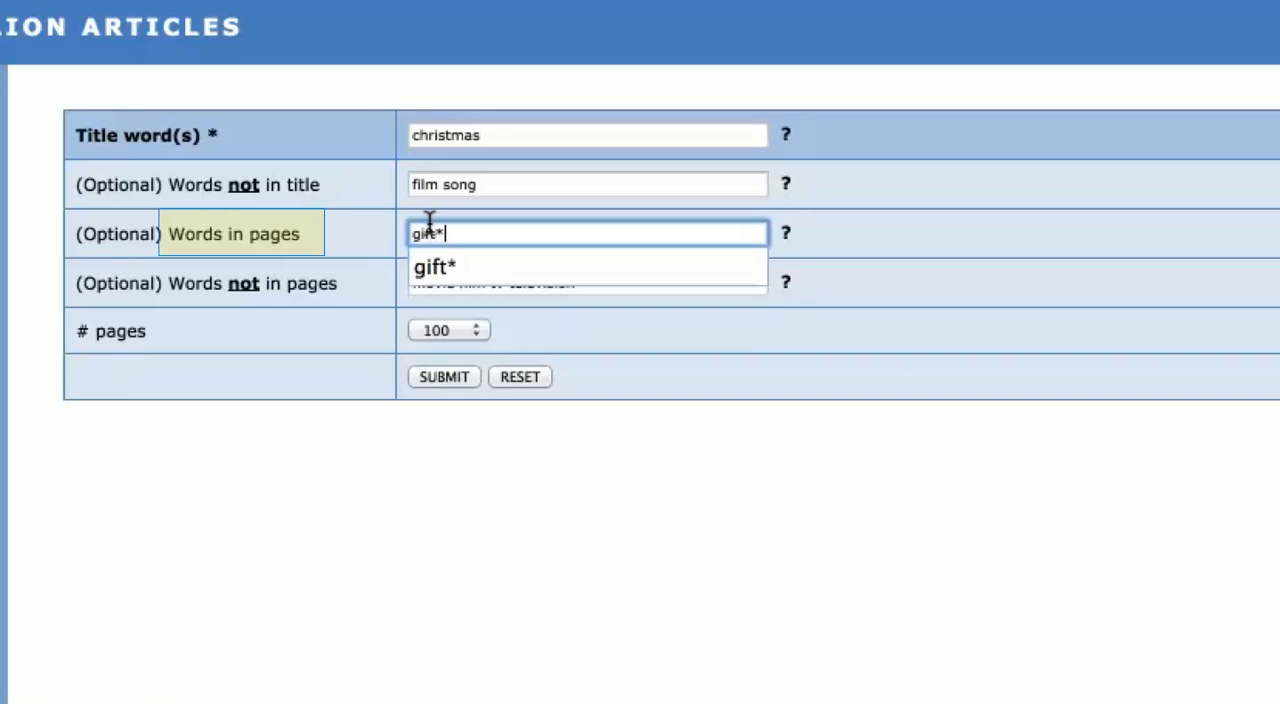
{"action": "left_click", "coordinate": [623, 372]}
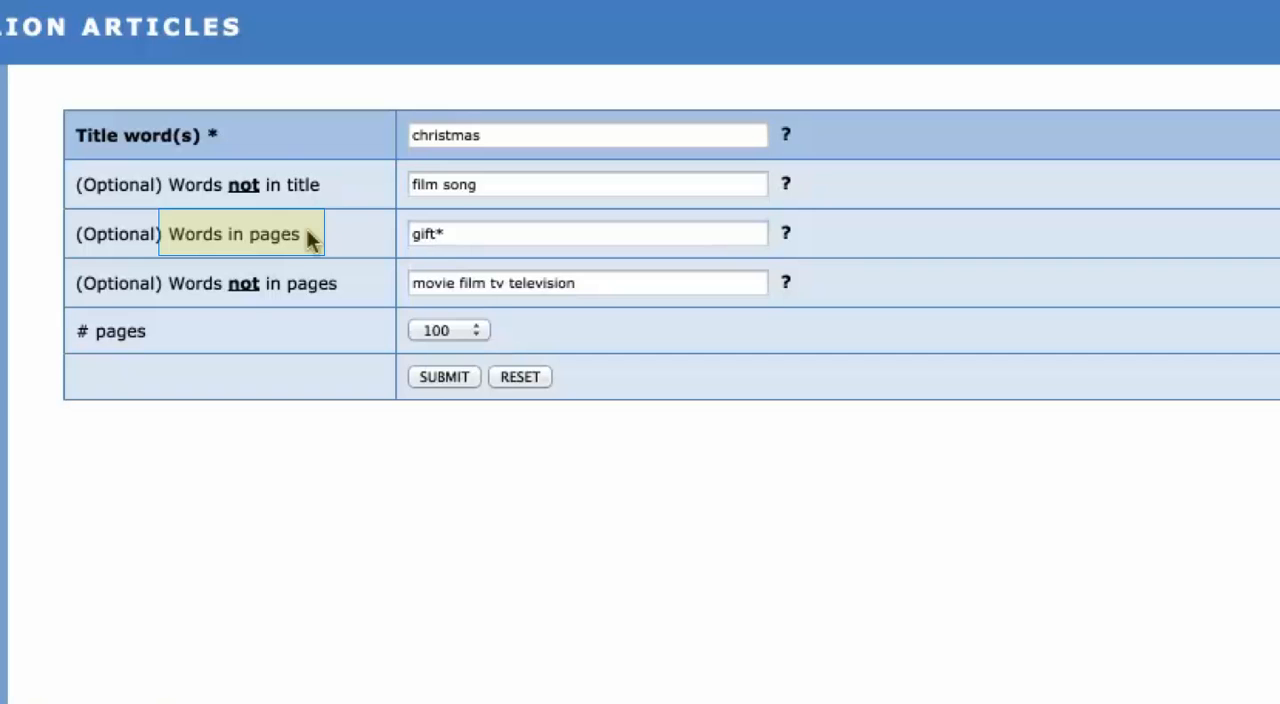
{"action": "left_click", "coordinate": [454, 221]}
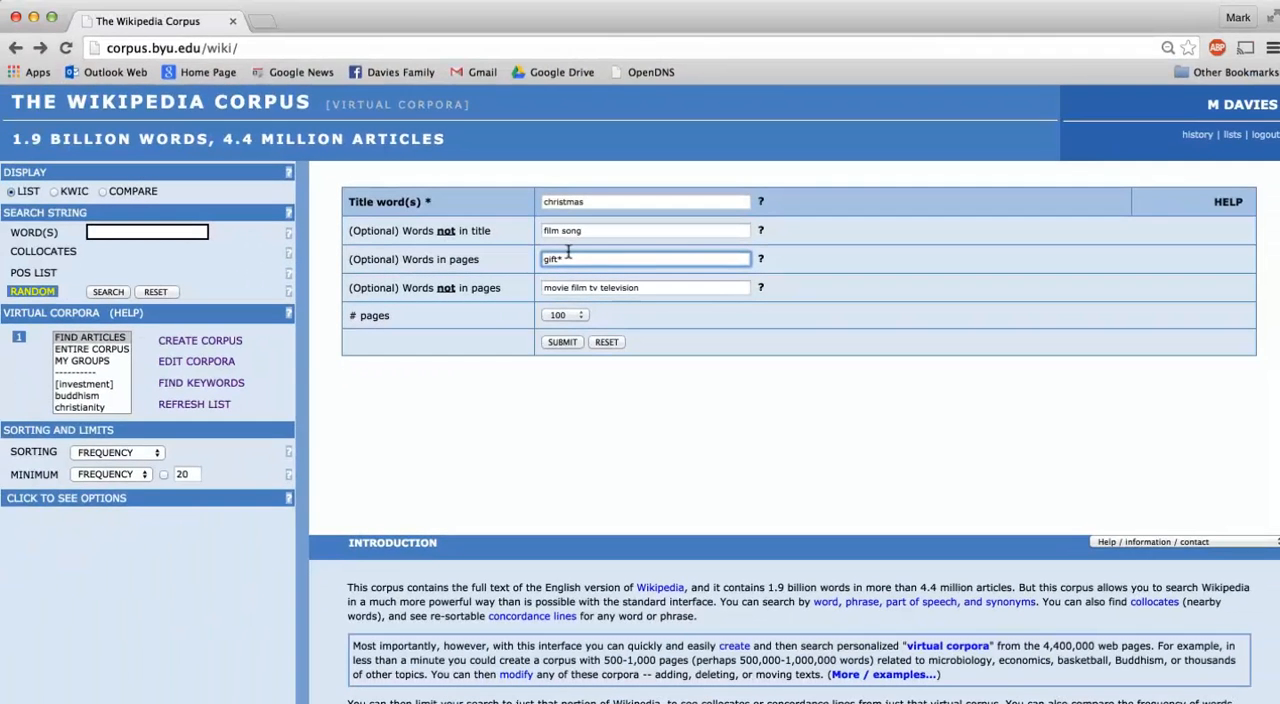
Find the Christmas pages that contain "gift*" and look through the listed articles.
{"action": "left_click", "coordinate": [552, 342]}
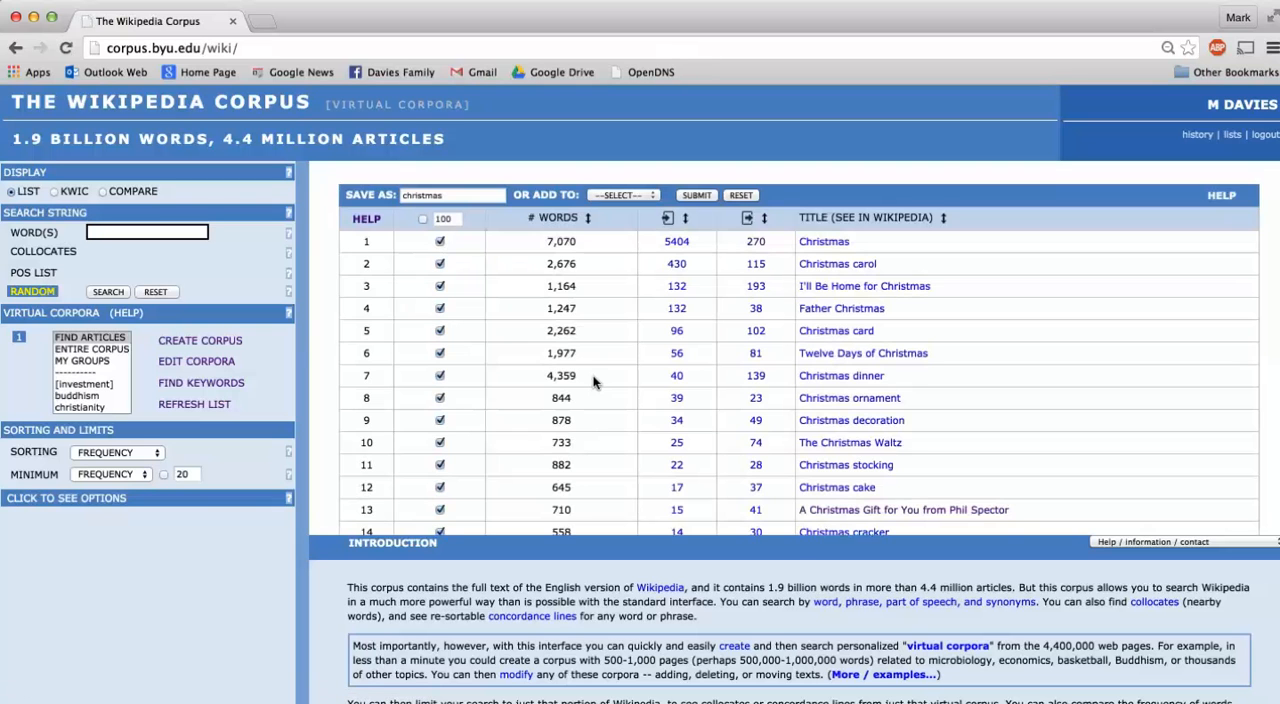
{"action": "scroll", "coordinate": [593, 381], "scroll_direction": "down", "scroll_amount": 2}
{"action": "scroll", "coordinate": [593, 381], "scroll_direction": "up", "scroll_amount": 2}
{"action": "scroll", "coordinate": [593, 335], "scroll_direction": "down", "scroll_amount": 2}
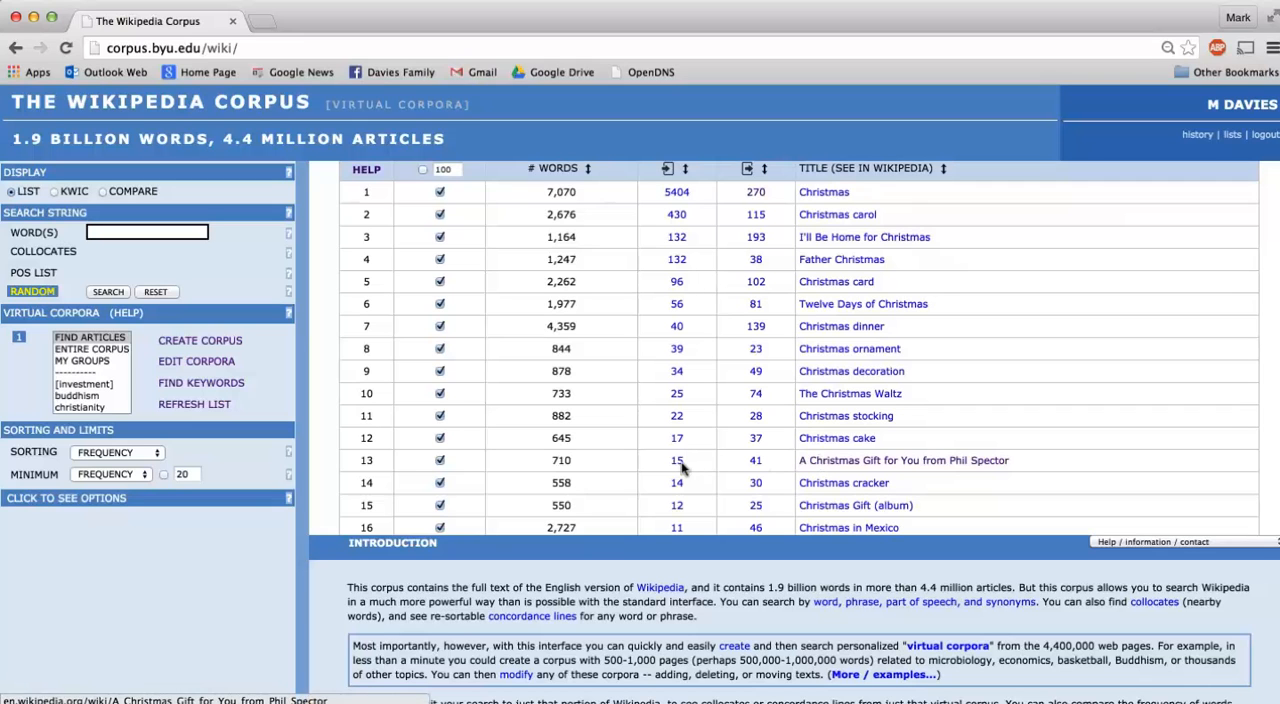
Deselect A Christmas Gift for You from Phil Spector and save the remaining articles as the virtual corpus "christmas".
{"action": "left_click", "coordinate": [439, 459]}
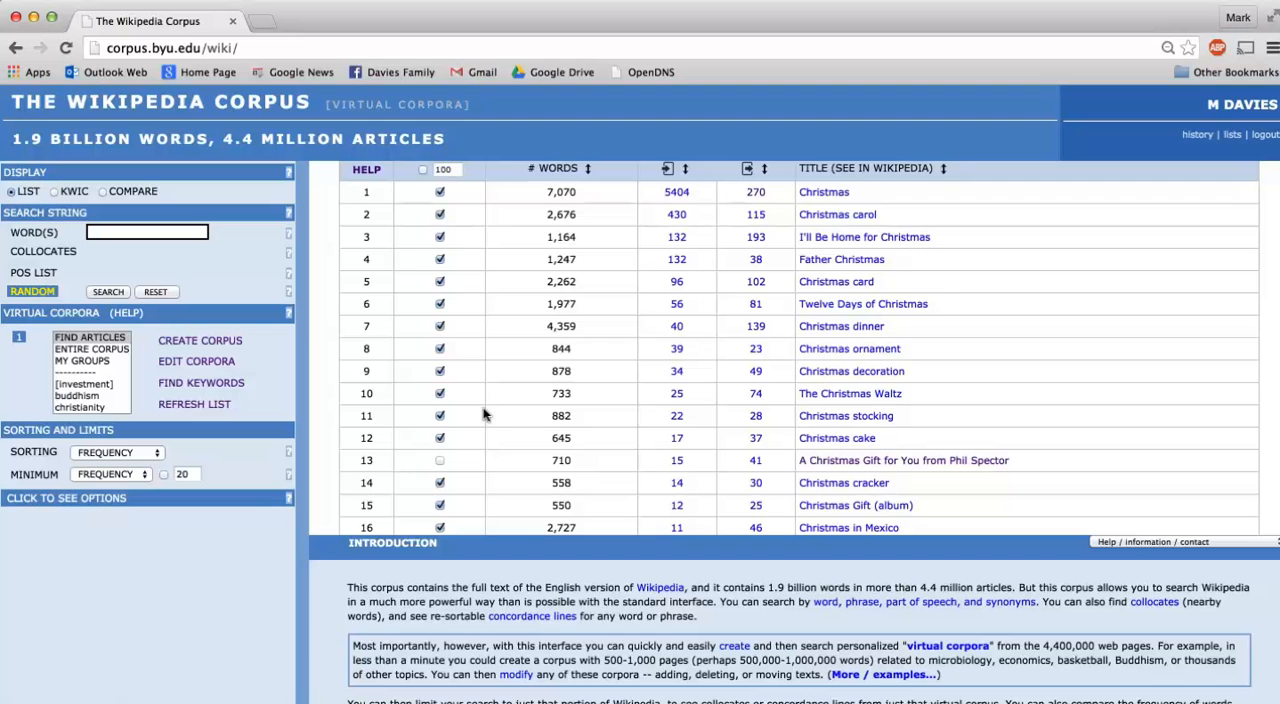
{"action": "scroll", "coordinate": [483, 415], "scroll_direction": "up", "scroll_amount": 2}
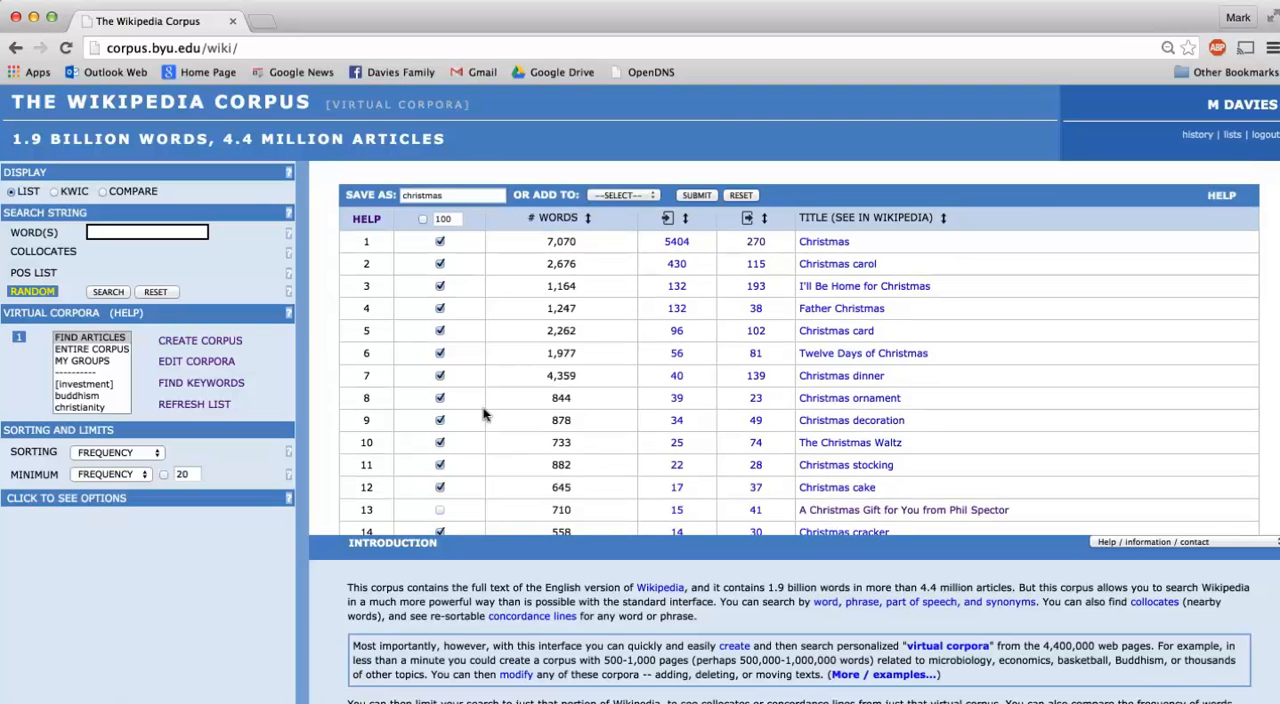
{"action": "left_click", "coordinate": [695, 194]}
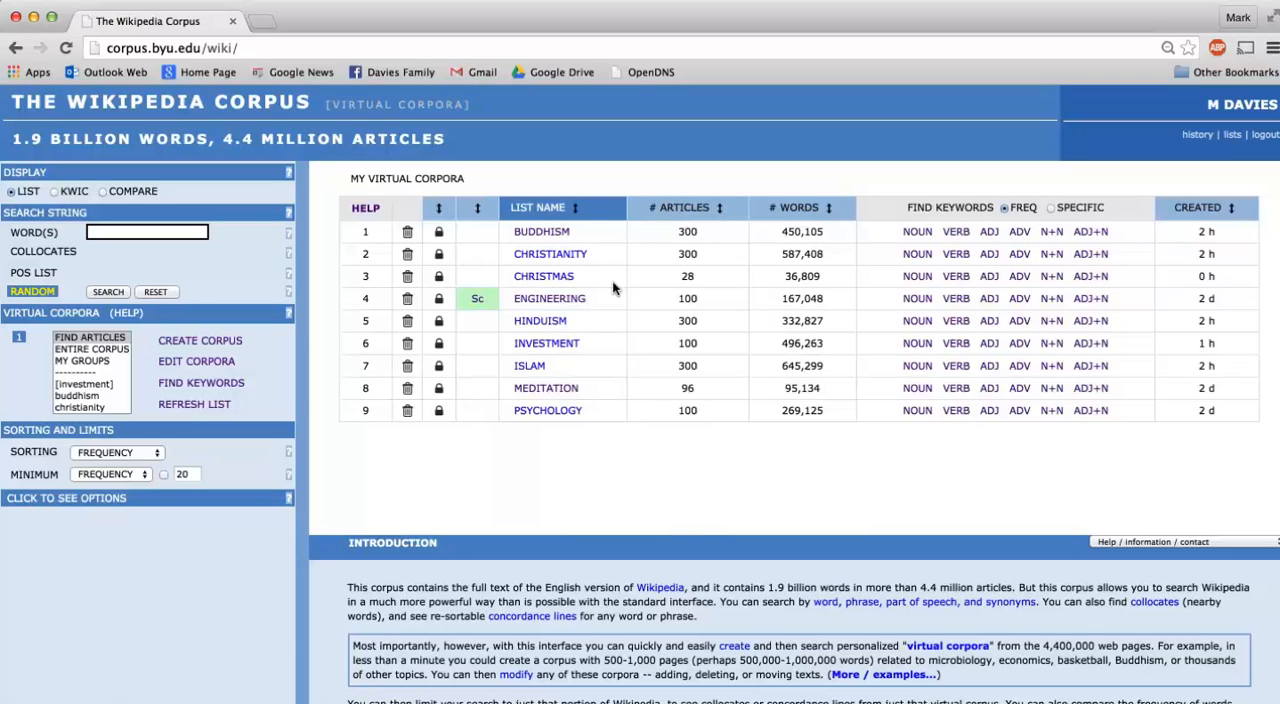
Find the noun keywords of the christmas corpus by frequency and look through the word list.
{"action": "left_click", "coordinate": [899, 275]}
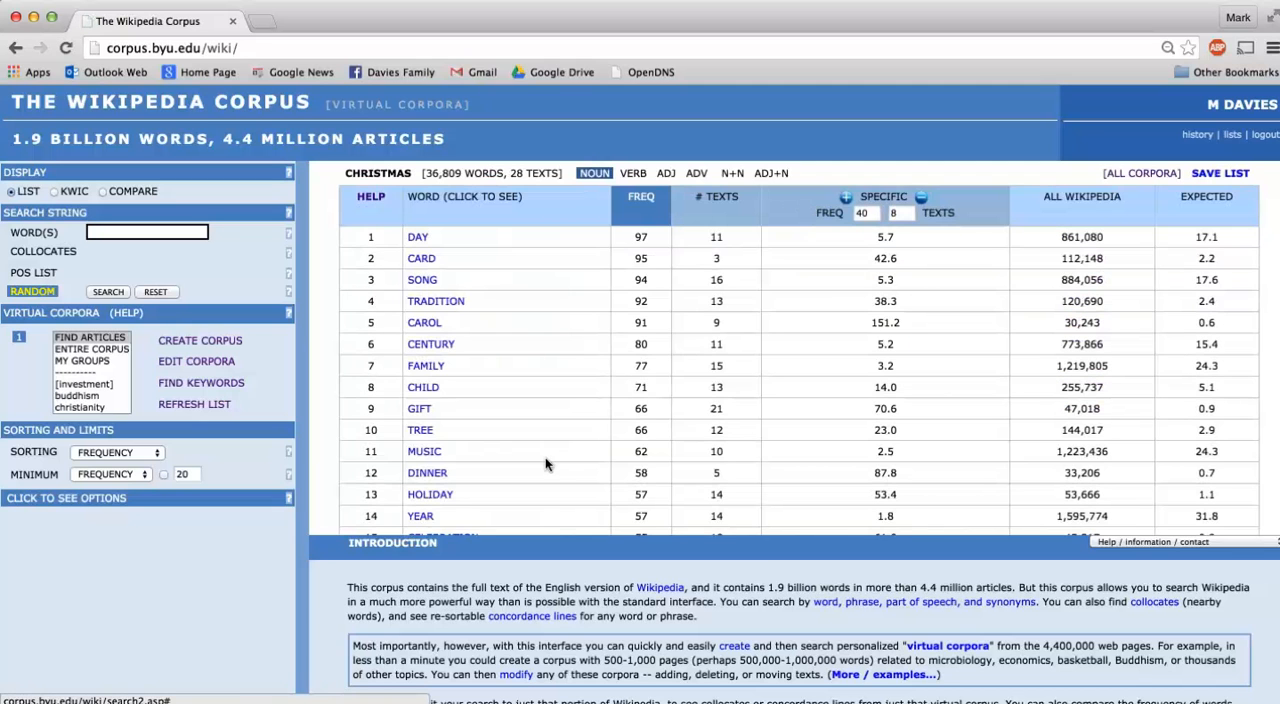
{"action": "scroll", "coordinate": [545, 457], "scroll_direction": "down", "scroll_amount": 2}
{"action": "scroll", "coordinate": [545, 462], "scroll_direction": "down", "scroll_amount": 5}
{"action": "scroll", "coordinate": [545, 462], "scroll_direction": "down", "scroll_amount": 3}
{"action": "scroll", "coordinate": [545, 463], "scroll_direction": "down", "scroll_amount": 1}
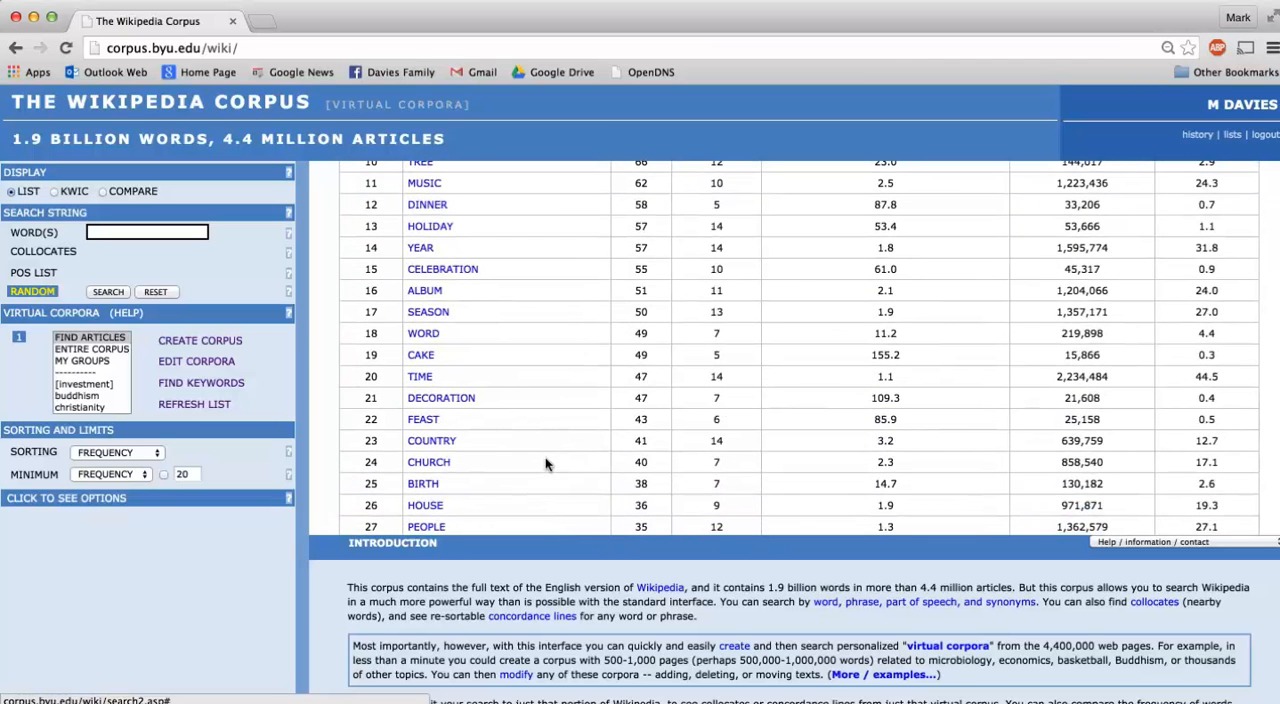
Show the keyword ALBUM in context and look through the articles its concordance lines come from.
{"action": "left_click", "coordinate": [418, 289]}
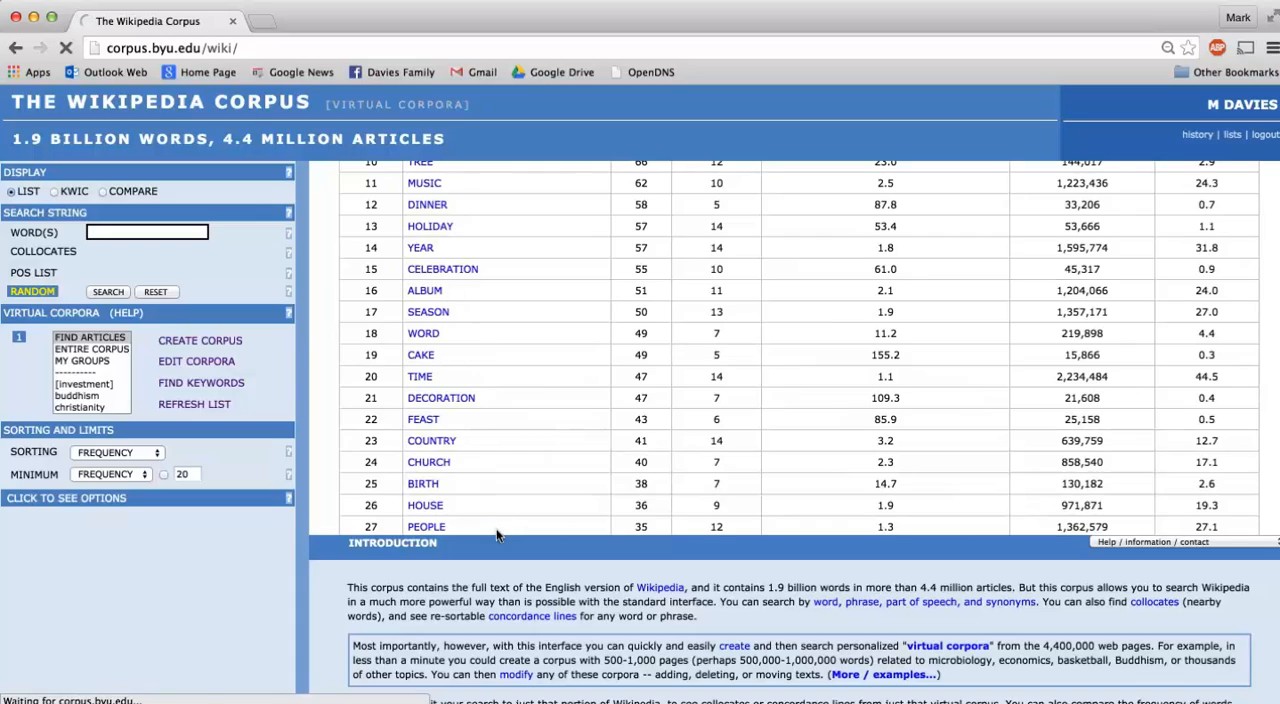
{"action": "scroll", "coordinate": [491, 553], "scroll_direction": "down", "scroll_amount": 3}
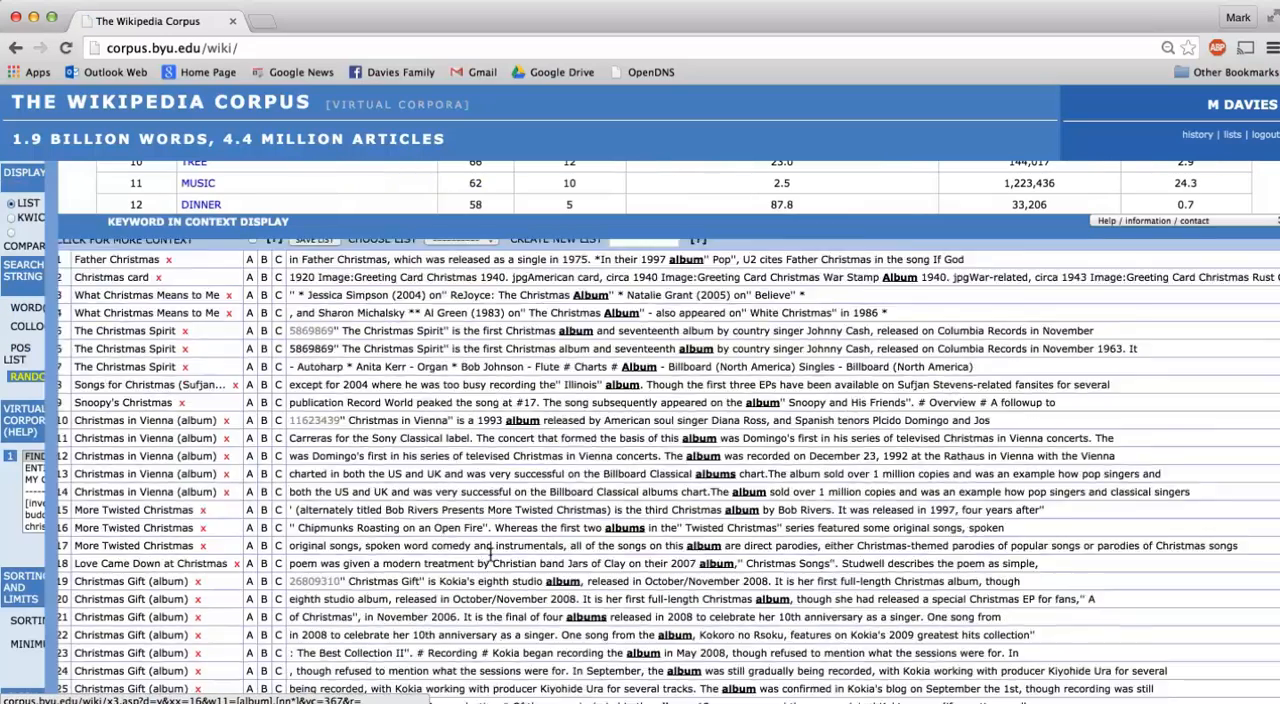
{"action": "scroll", "coordinate": [491, 553], "scroll_direction": "down", "scroll_amount": 1}
{"action": "scroll", "coordinate": [491, 553], "scroll_direction": "down", "scroll_amount": 2}
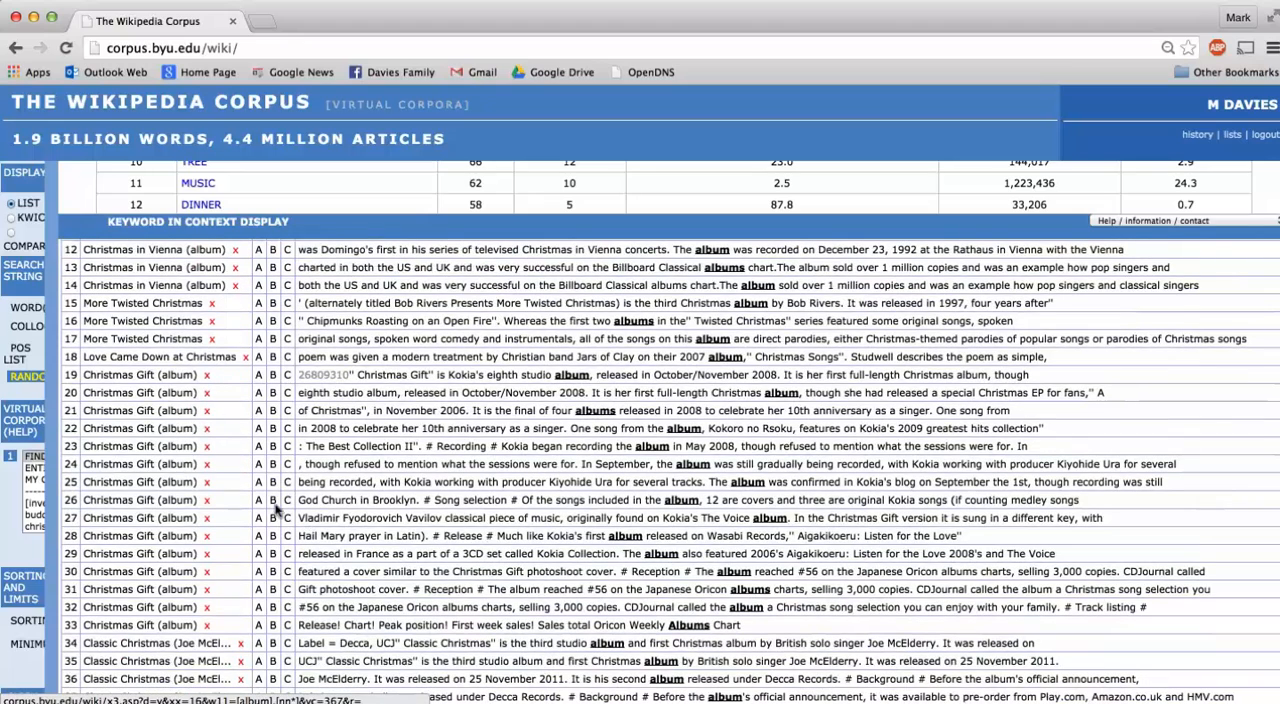
Delete the article Christmas Gift (album) from the christmas corpus and look over the remaining articles.
{"action": "left_click", "coordinate": [200, 393]}
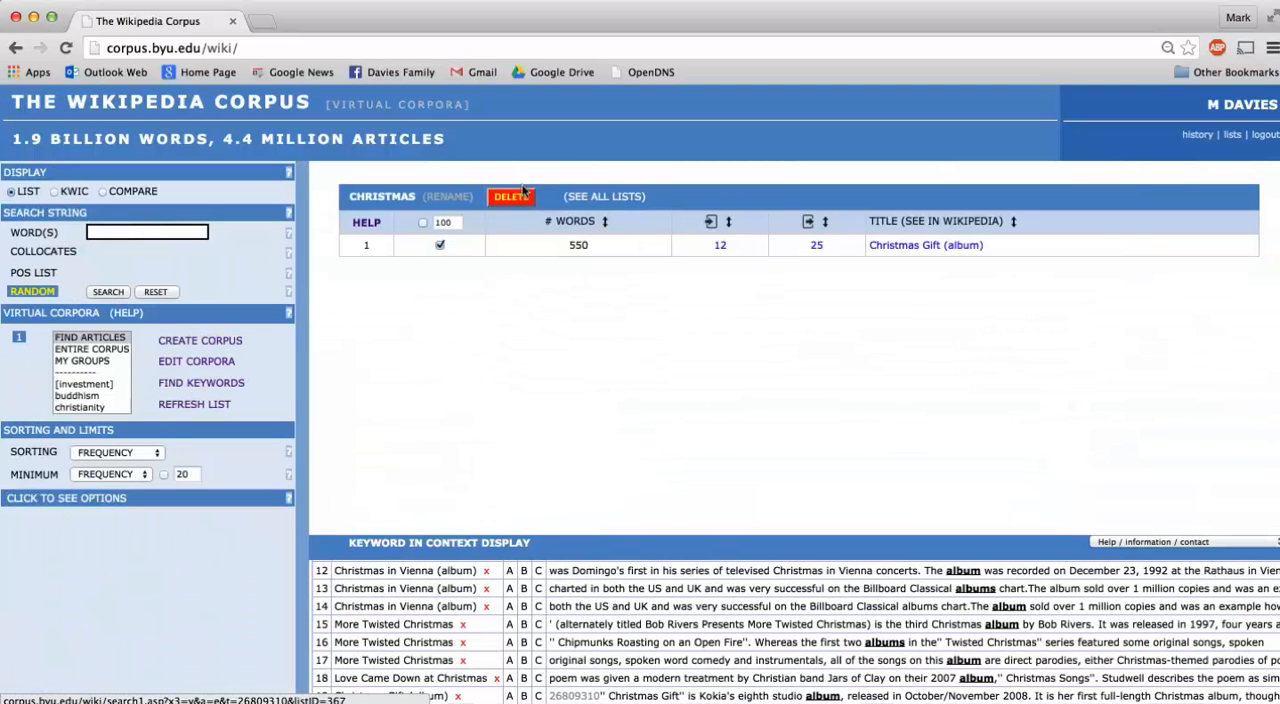
{"action": "left_click", "coordinate": [512, 197]}
{"action": "scroll", "coordinate": [534, 295], "scroll_direction": "down", "scroll_amount": 5}
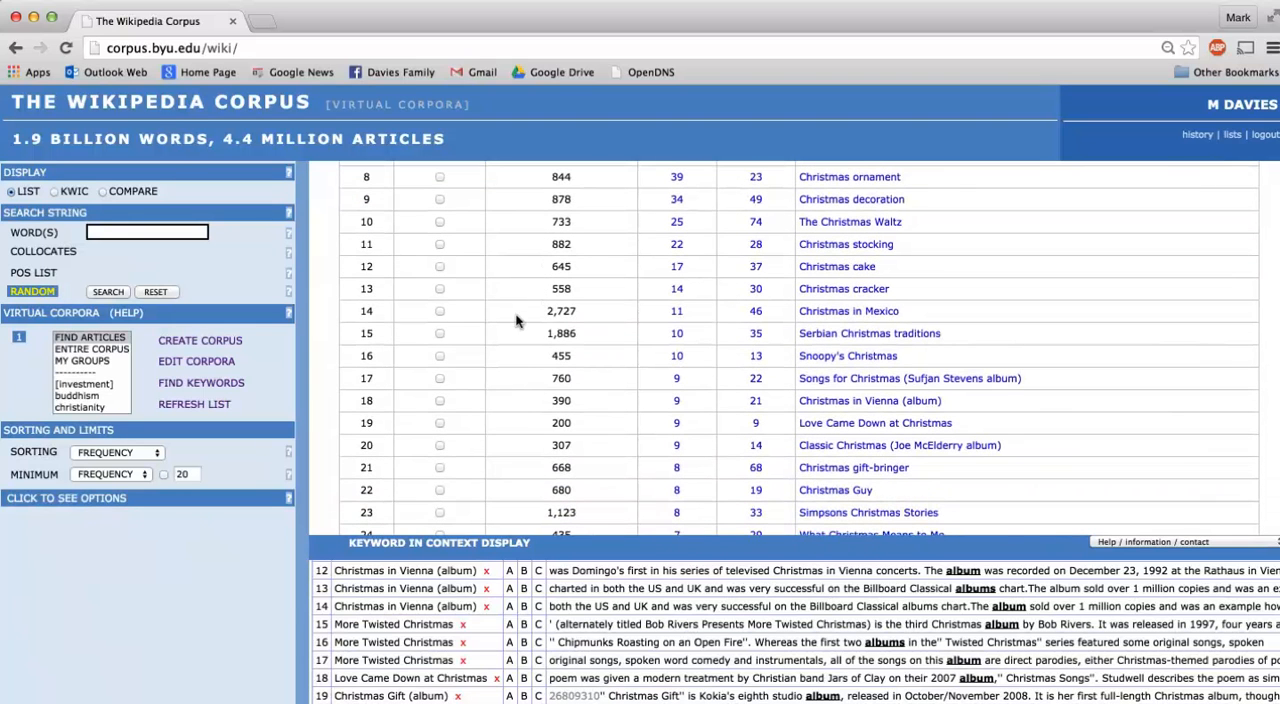
{"action": "scroll", "coordinate": [543, 352], "scroll_direction": "up", "scroll_amount": 5}
{"action": "scroll", "coordinate": [543, 352], "scroll_direction": "up", "scroll_amount": 1}
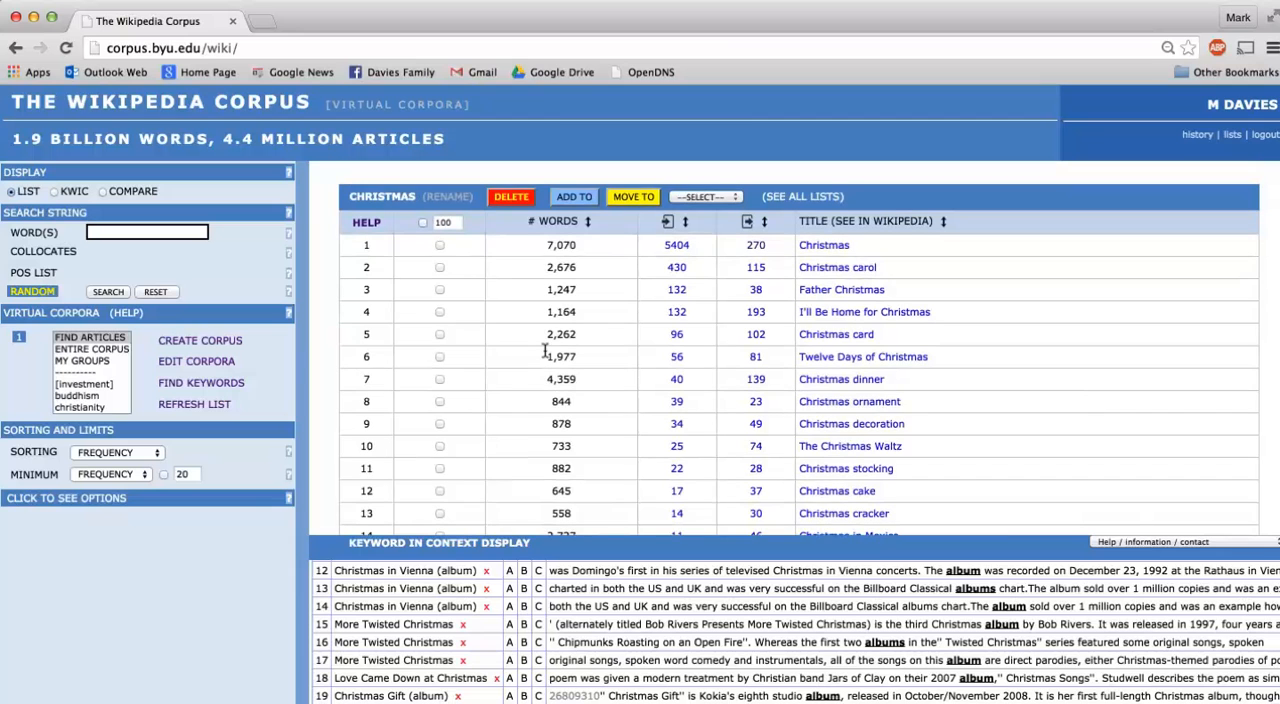